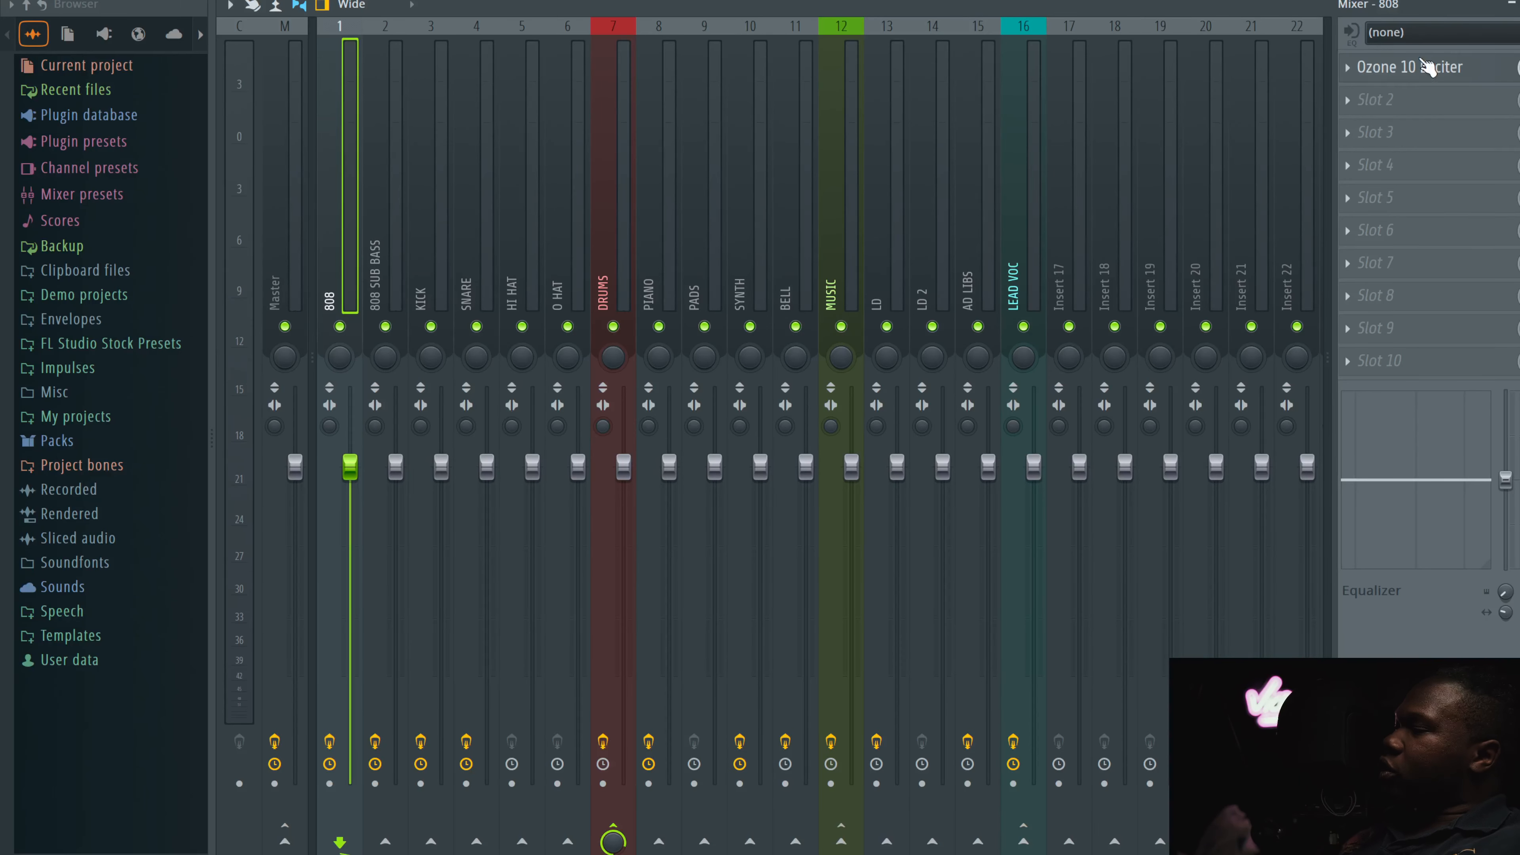
Step: Inspect the Ozone 10 Exciter on the 808 channel, including its band modes and preset list
{"action": "left_click", "coordinate": [1452, 72]}
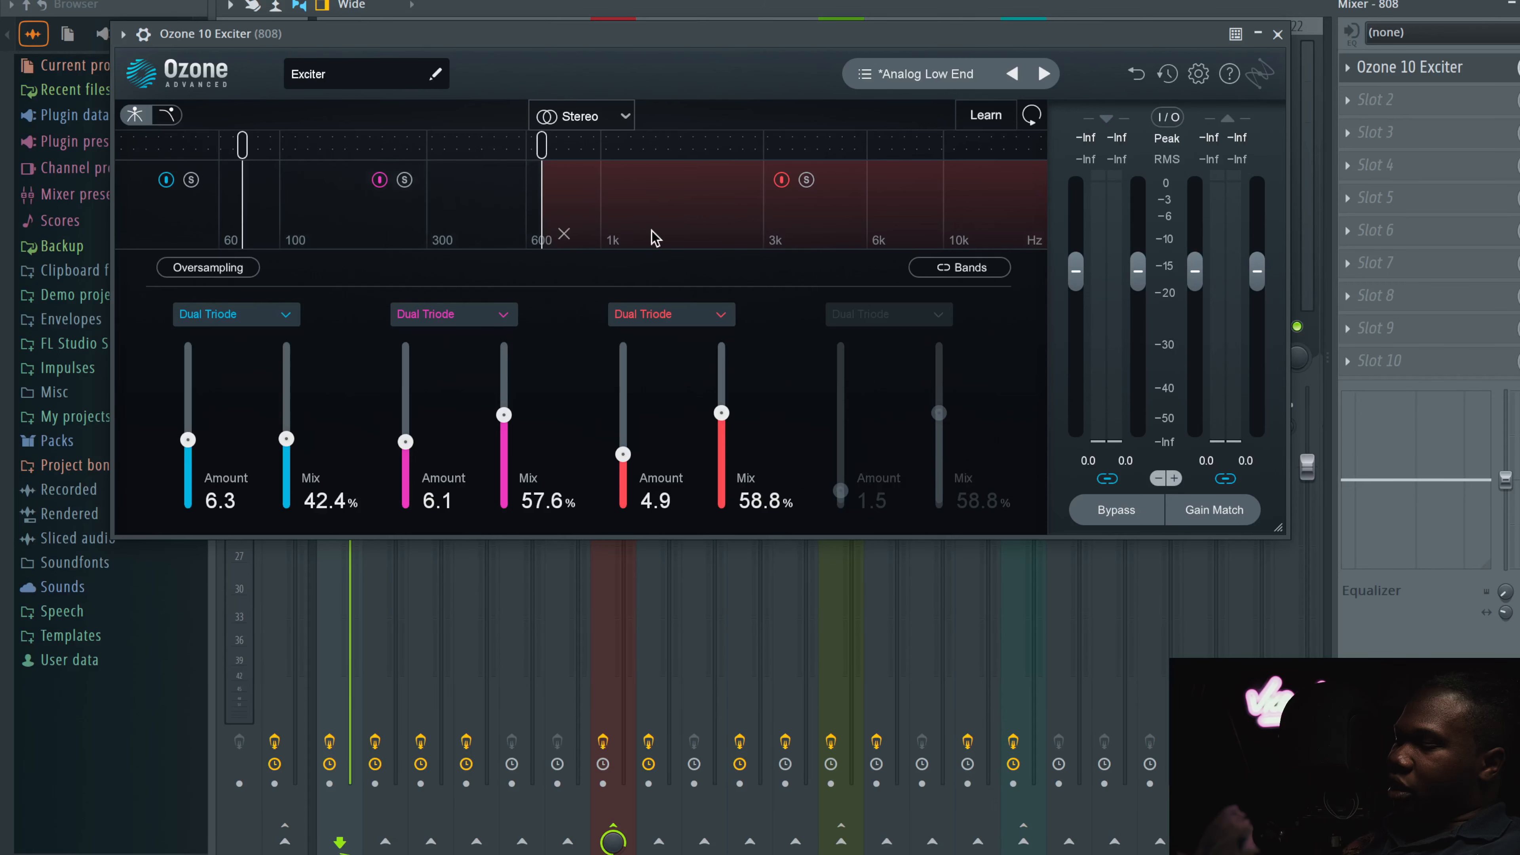
{"action": "left_click", "coordinate": [448, 318]}
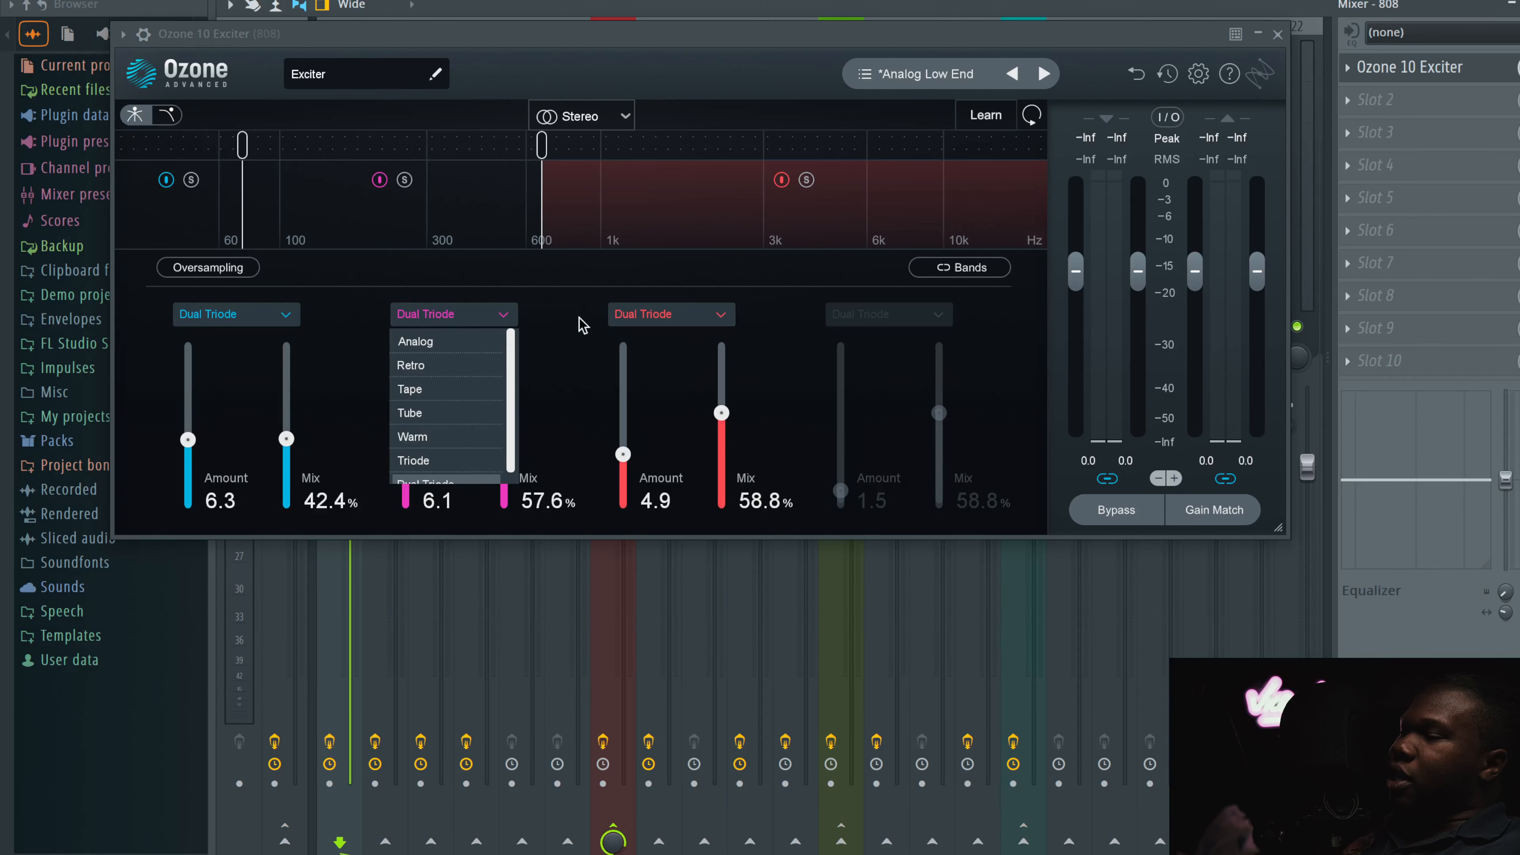
{"action": "left_click", "coordinate": [599, 326]}
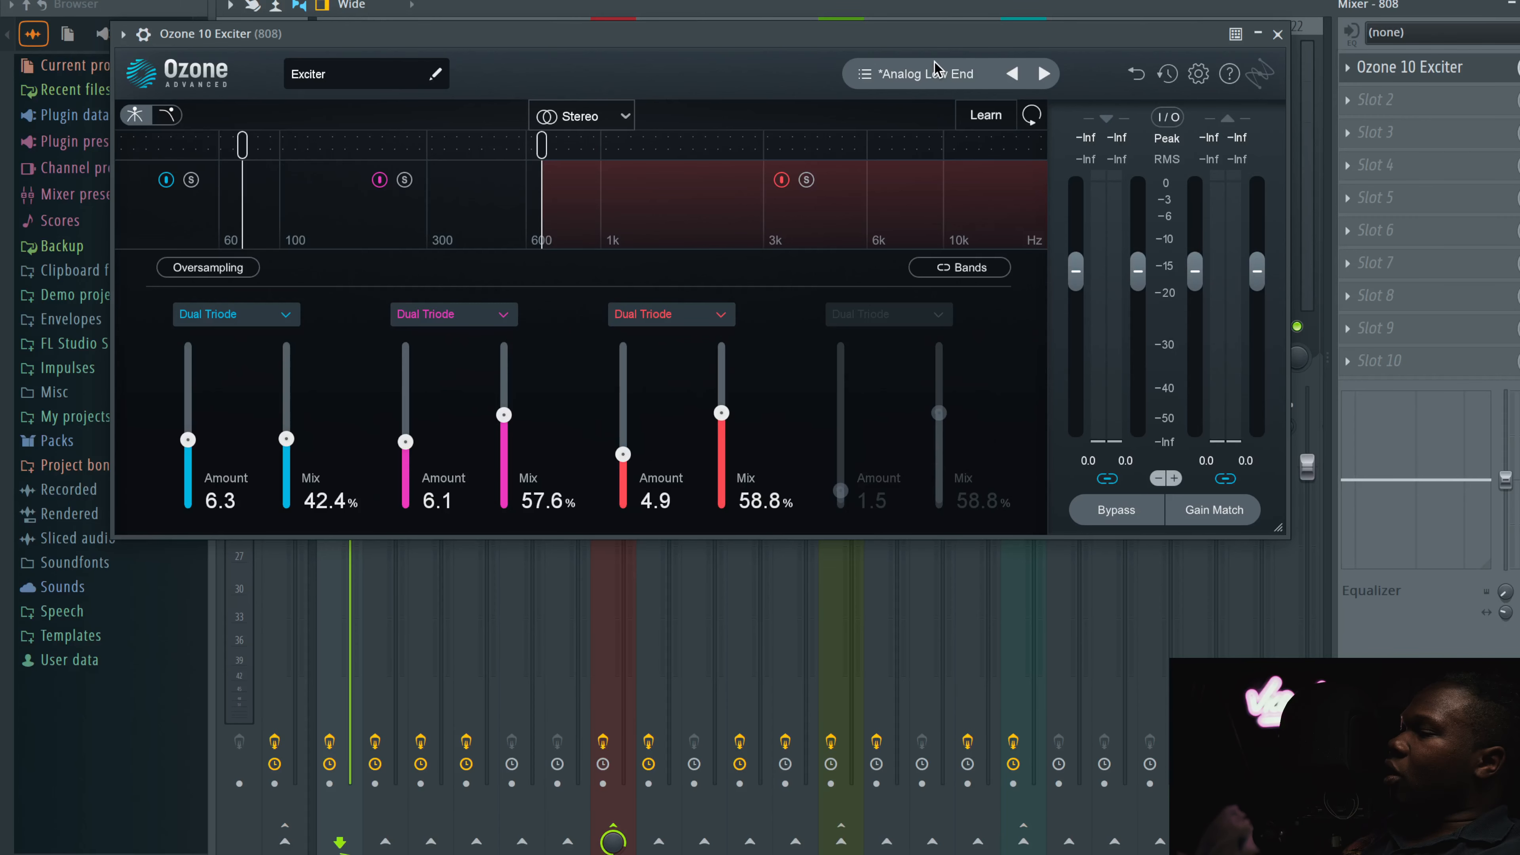
{"action": "left_click", "coordinate": [927, 77]}
{"action": "left_click_drag", "start_coordinate": [467, 186], "coordinate": [467, 185]}
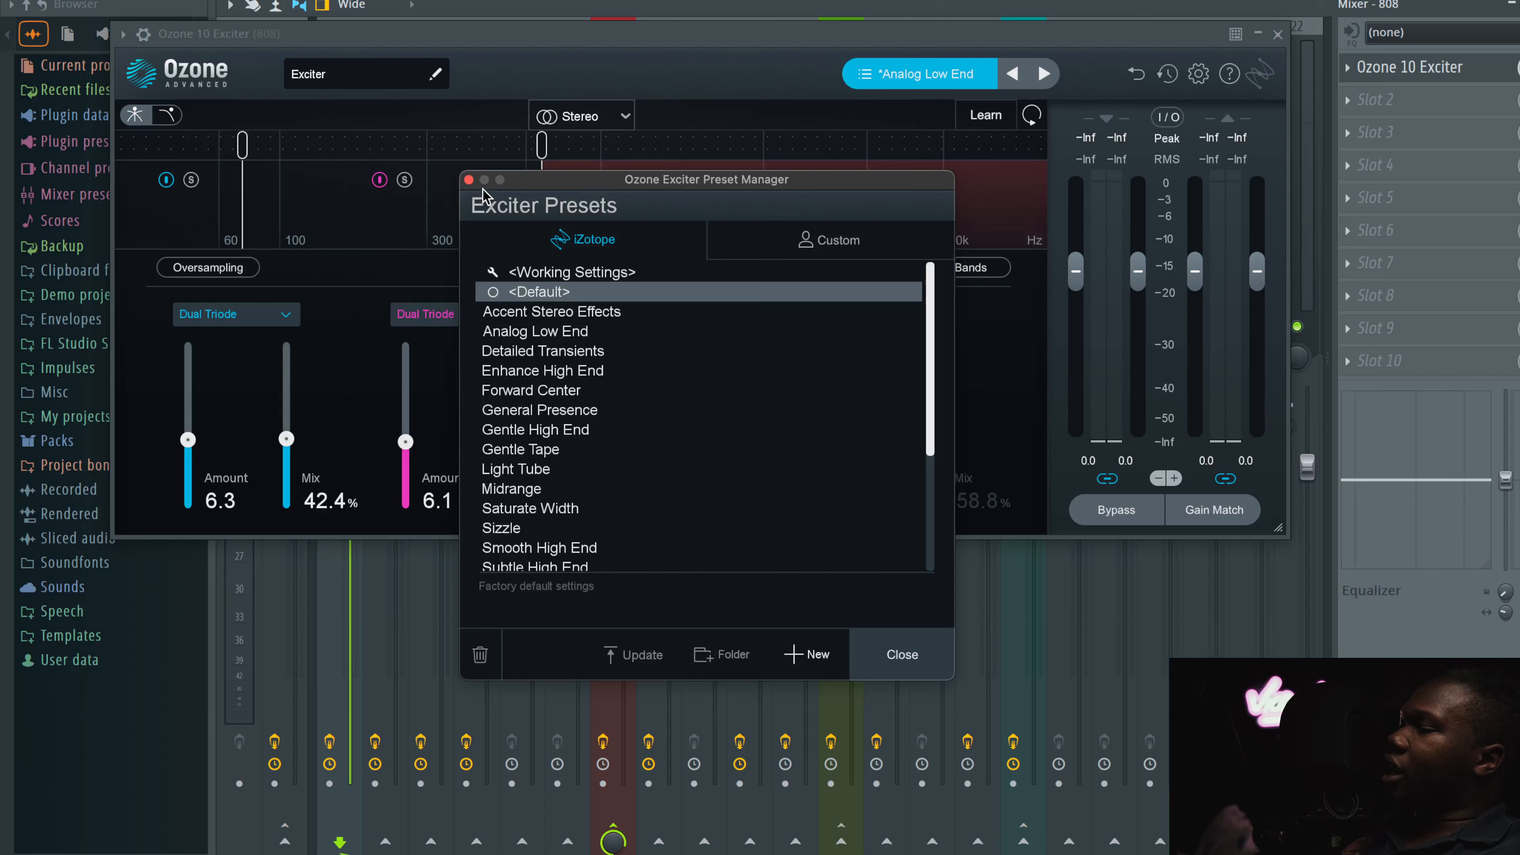
{"action": "left_click", "coordinate": [469, 180]}
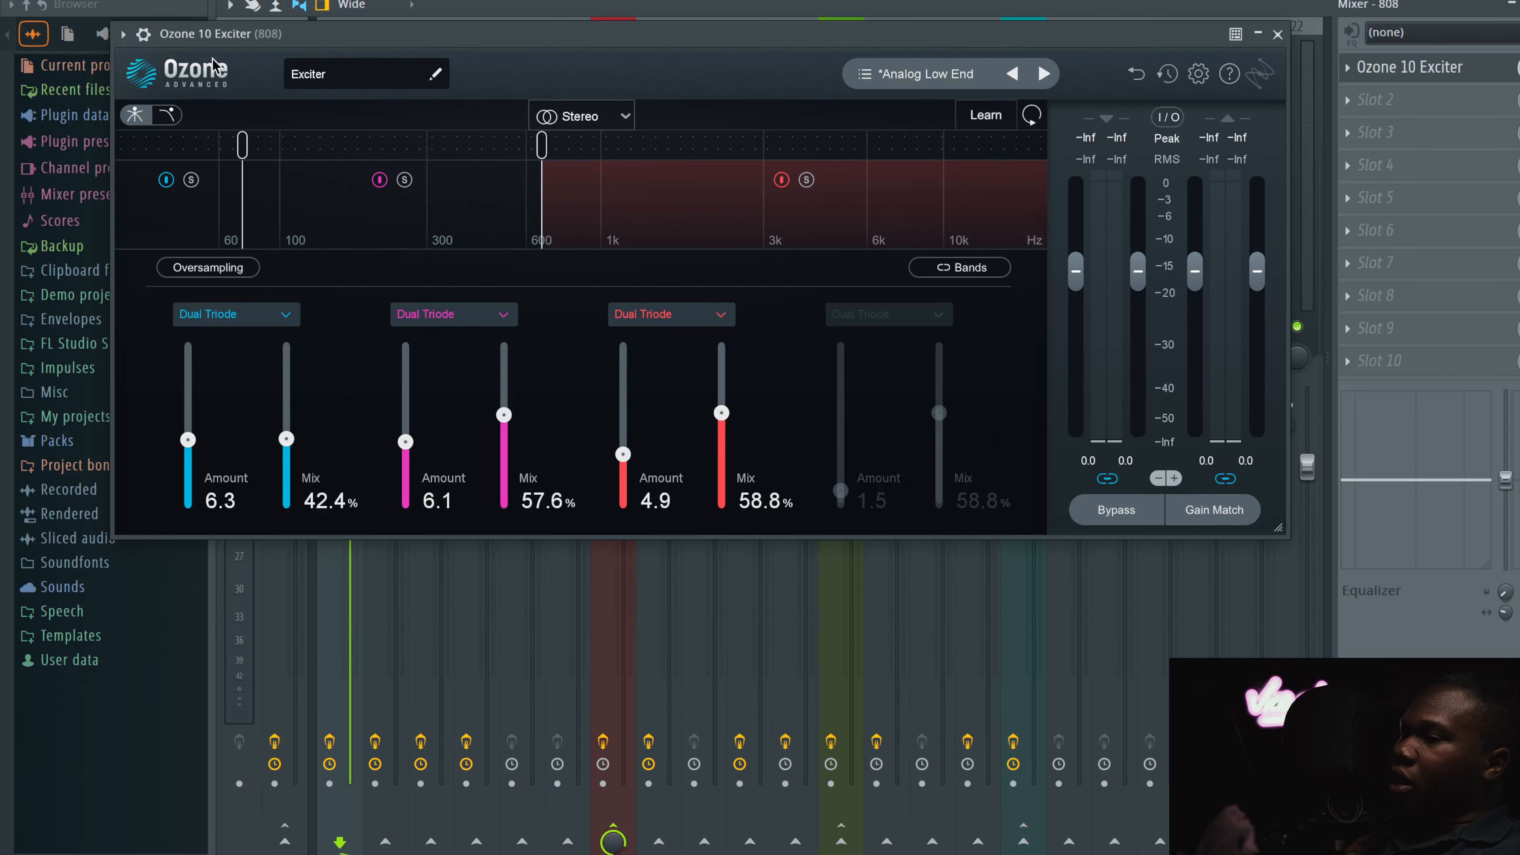
{"action": "left_click", "coordinate": [1277, 34]}
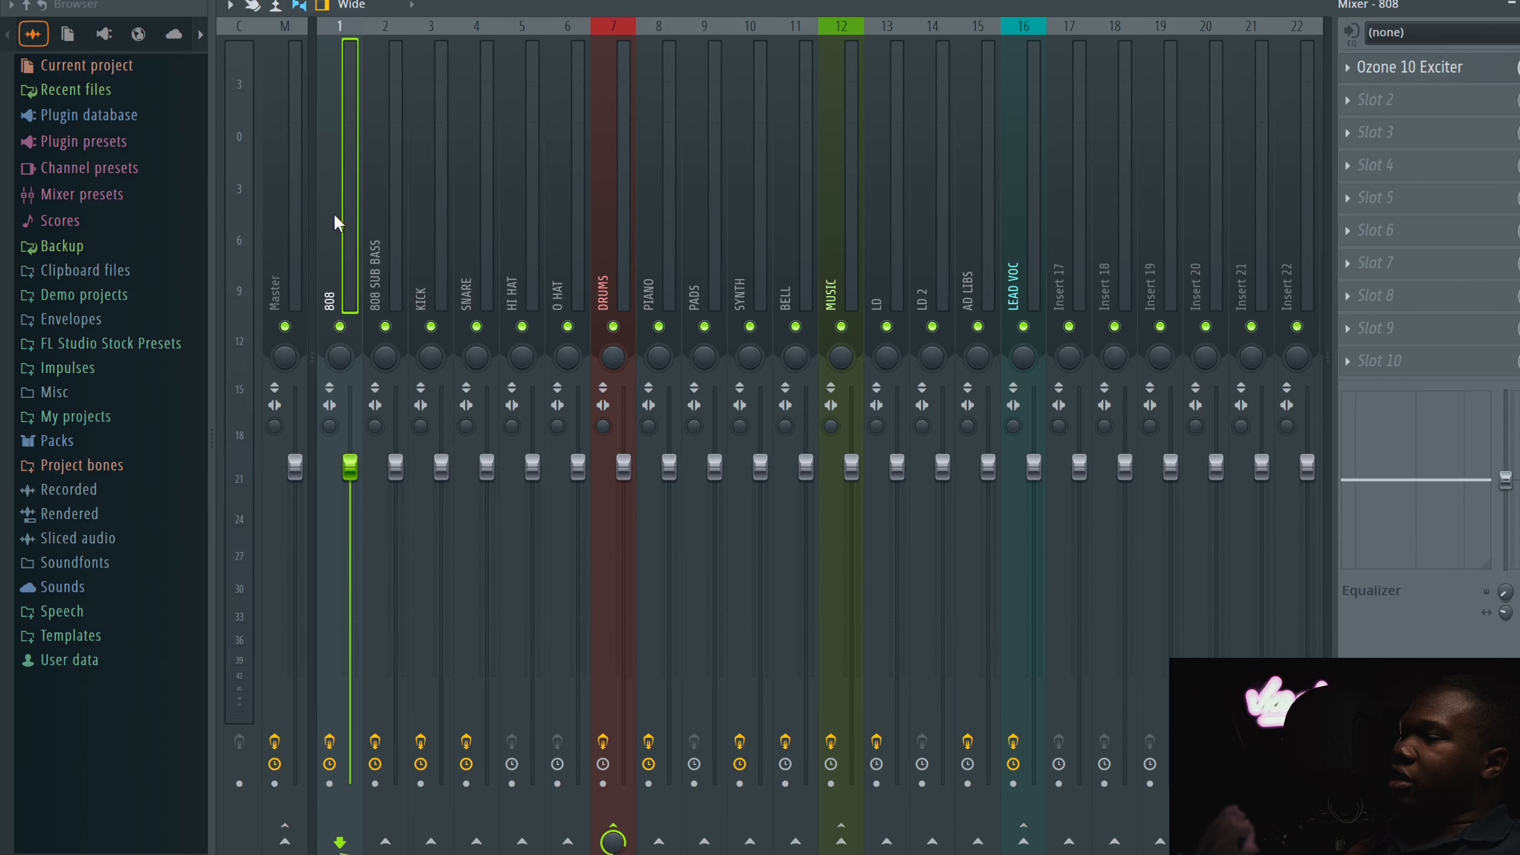
Step: Inspect the CLA Bass Stereo plugin on the 808 SUB BASS channel, toggling its pitch-section mode switch
{"action": "left_click", "coordinate": [388, 209]}
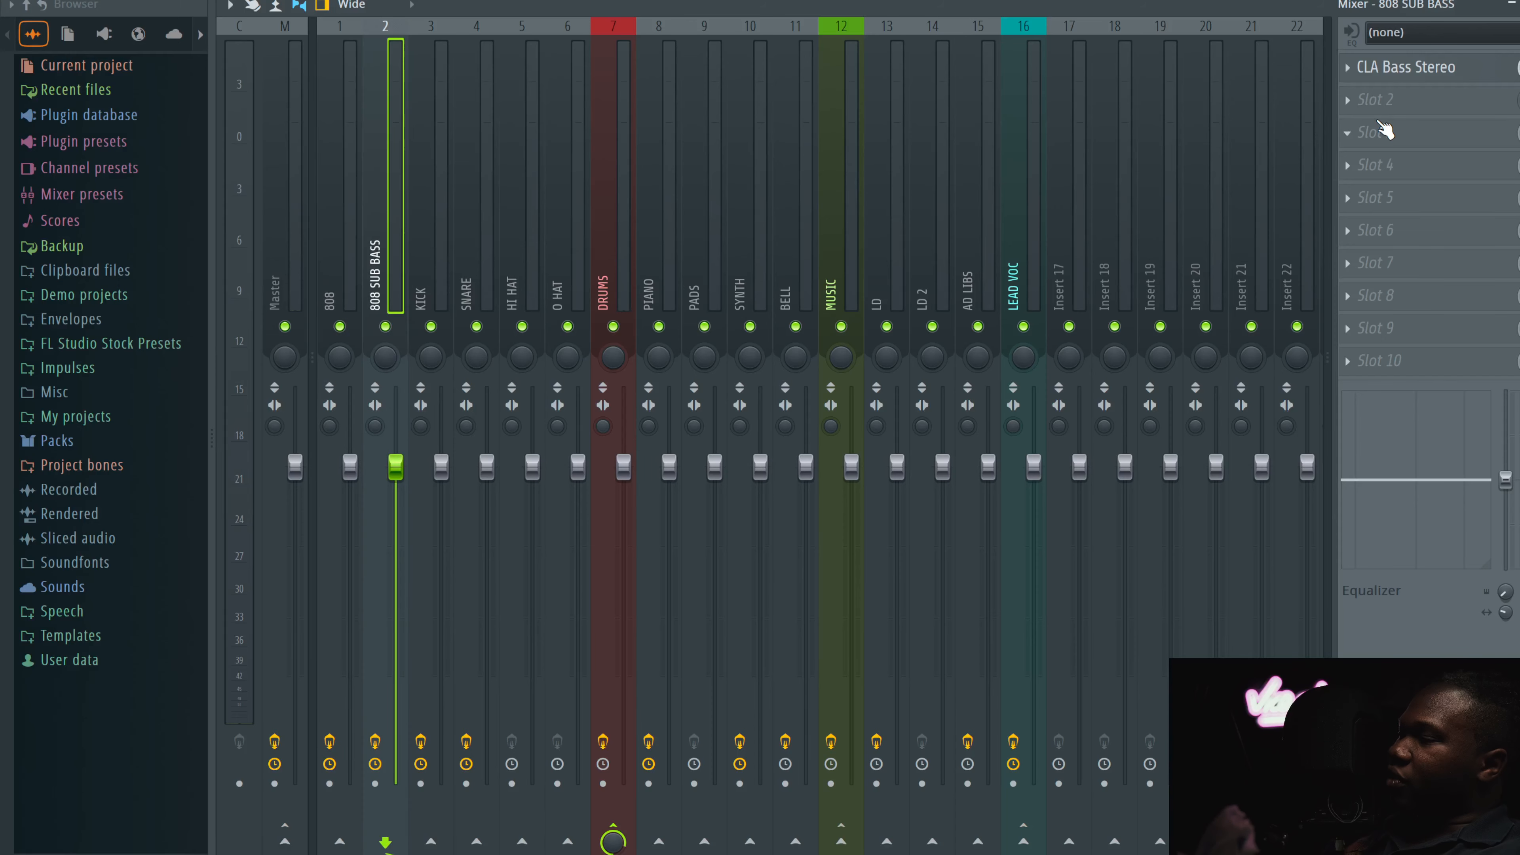
{"action": "left_click", "coordinate": [1439, 64]}
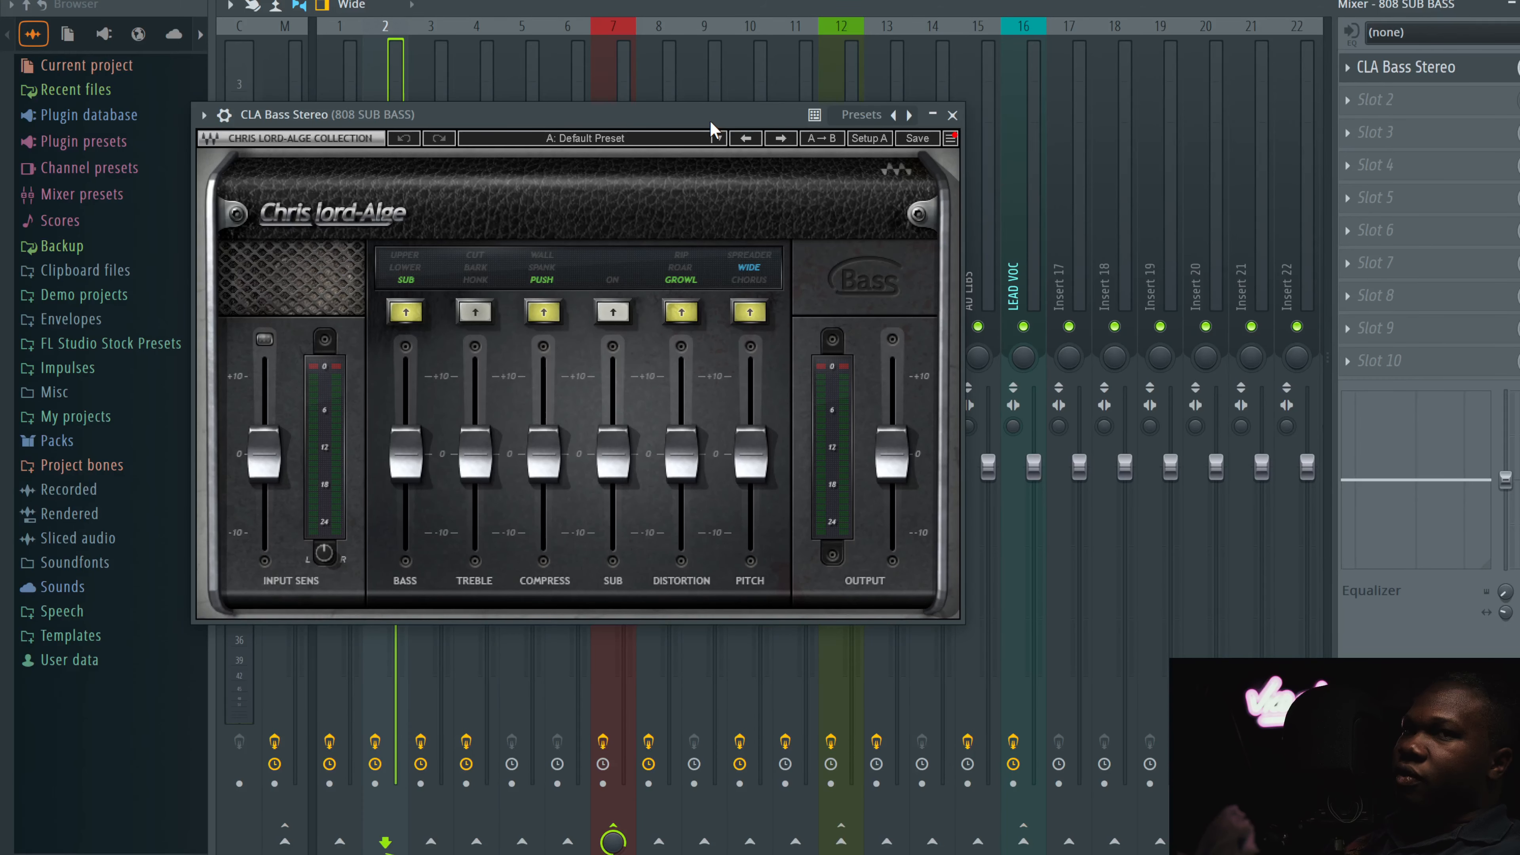
{"action": "left_click_drag", "start_coordinate": [606, 116], "coordinate": [796, 90]}
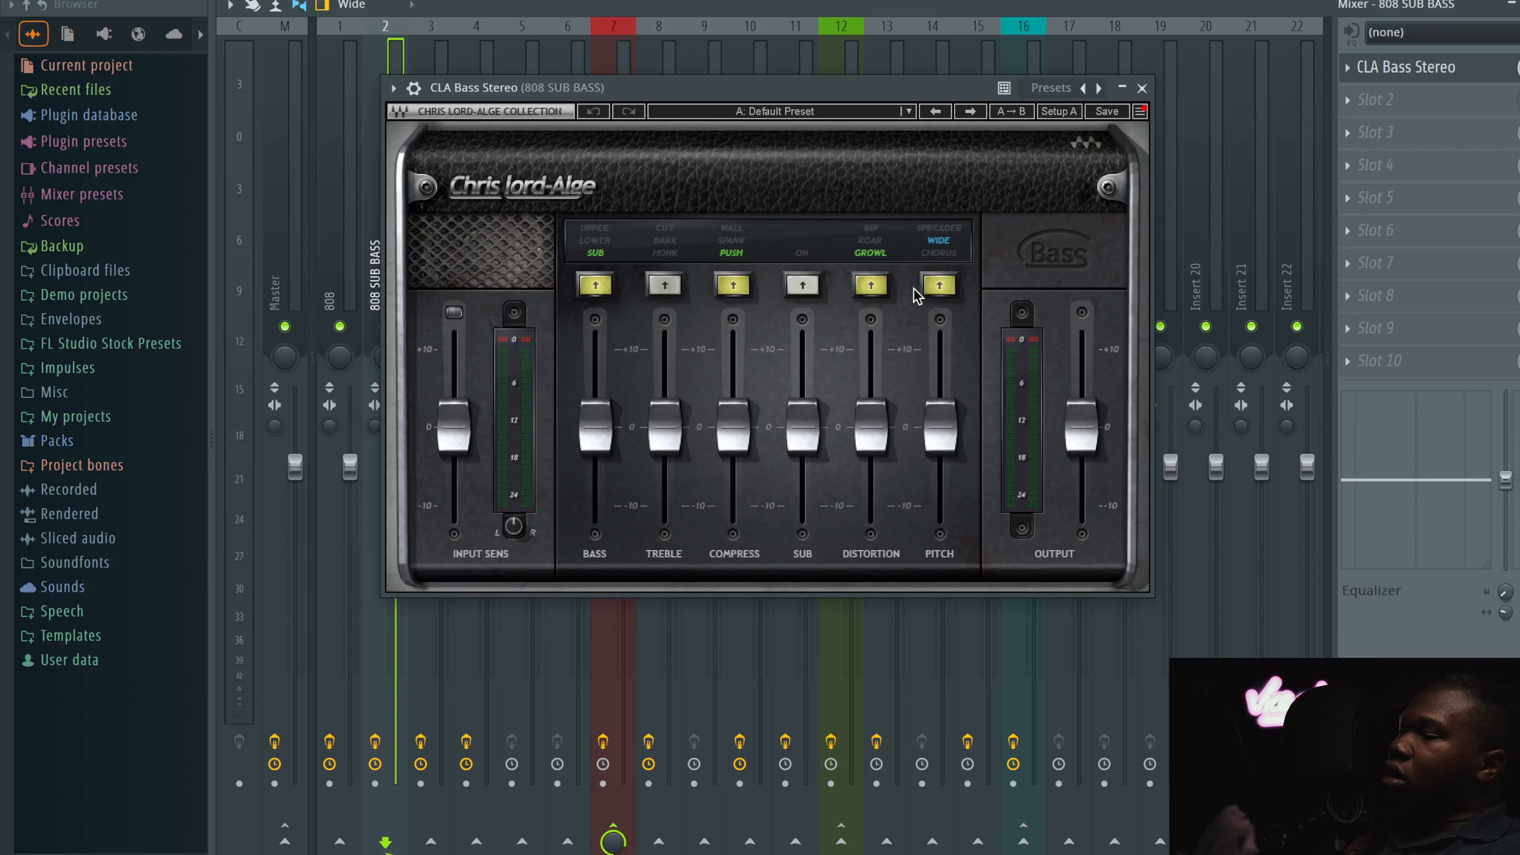
{"action": "left_click", "coordinate": [934, 279]}
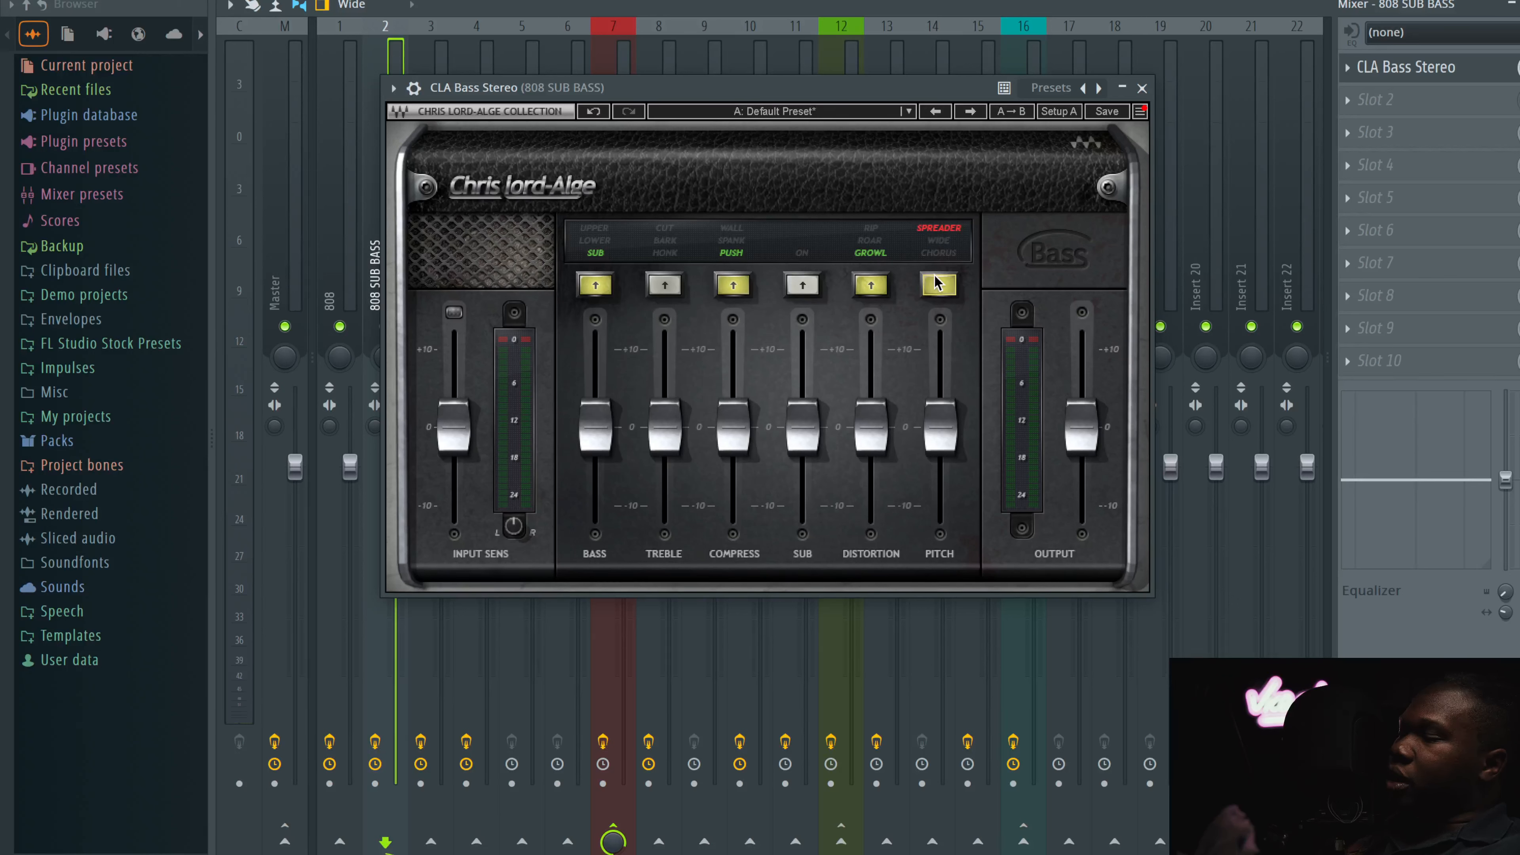
{"action": "left_click", "coordinate": [934, 278]}
{"action": "left_click", "coordinate": [934, 278]}
{"action": "left_click", "coordinate": [934, 278]}
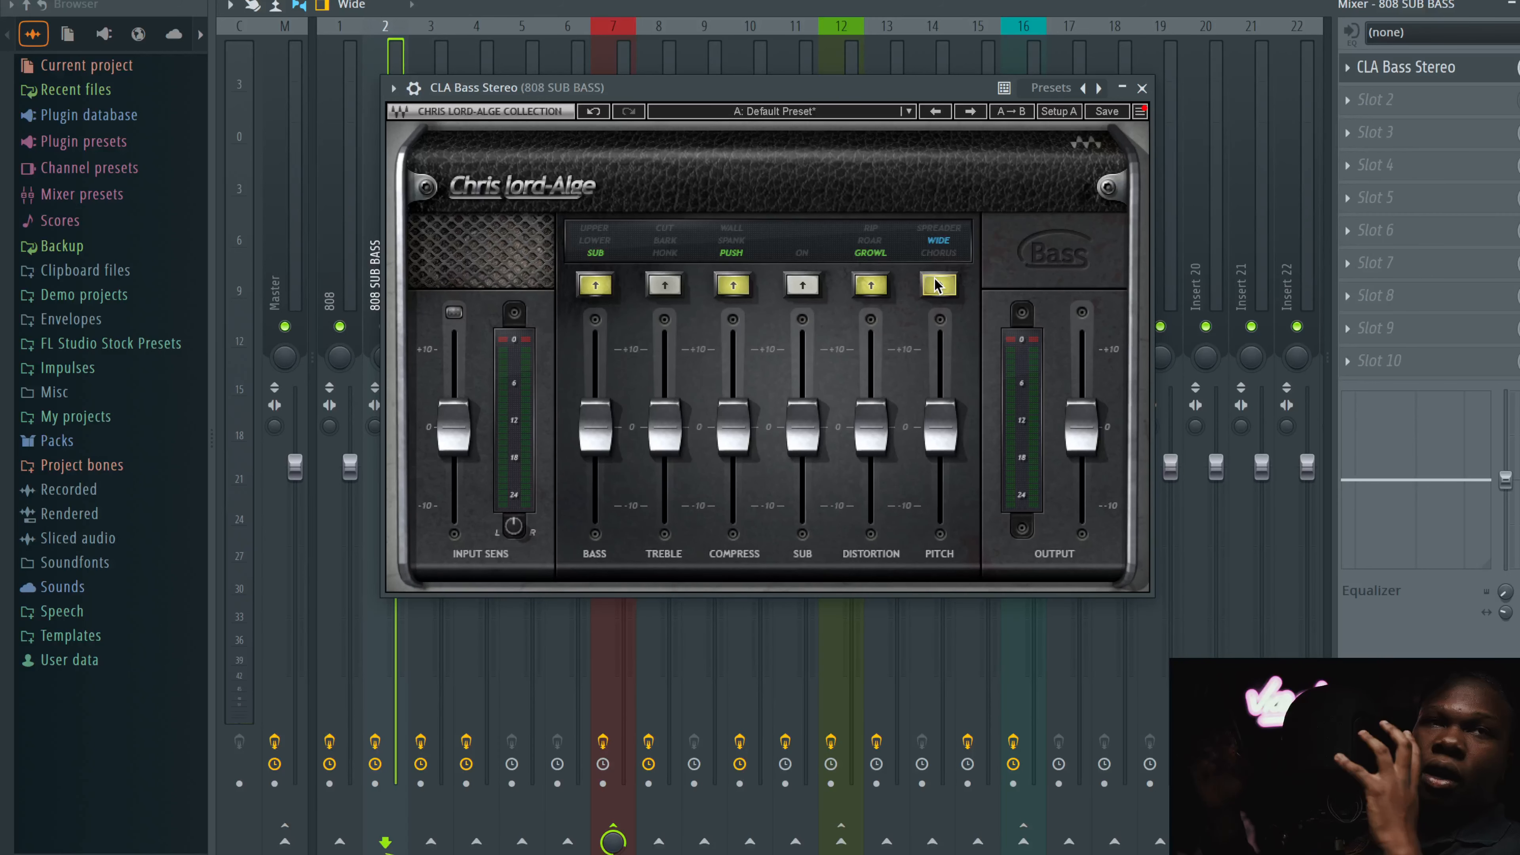
{"action": "left_click", "coordinate": [1142, 88]}
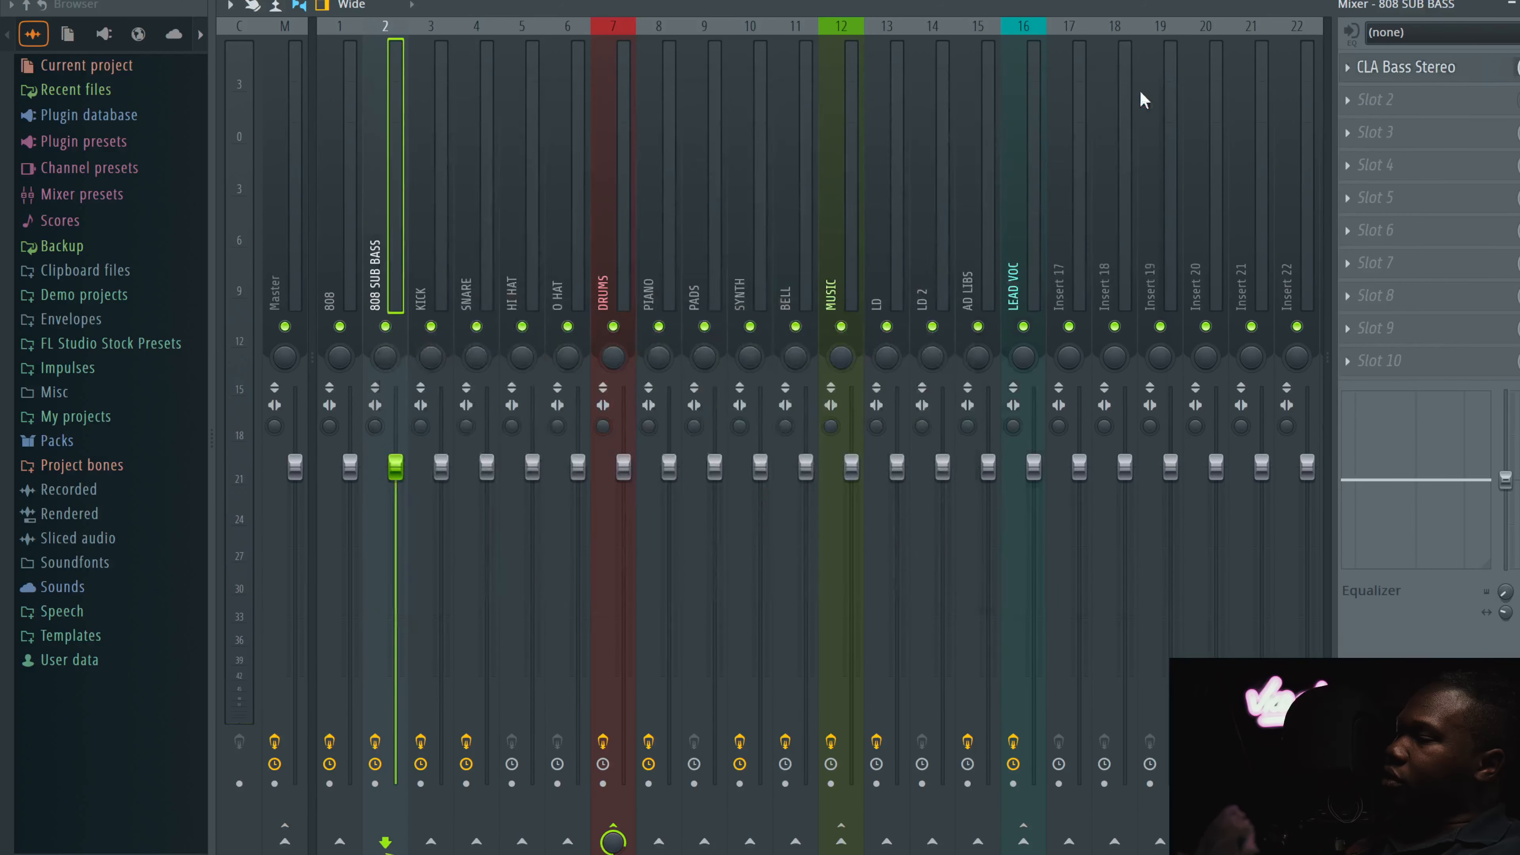
Step: Inspect the PuigTec EQP1A and dbx-160 plugins on the KICK channel
{"action": "left_click", "coordinate": [434, 174]}
{"action": "left_click", "coordinate": [1424, 66]}
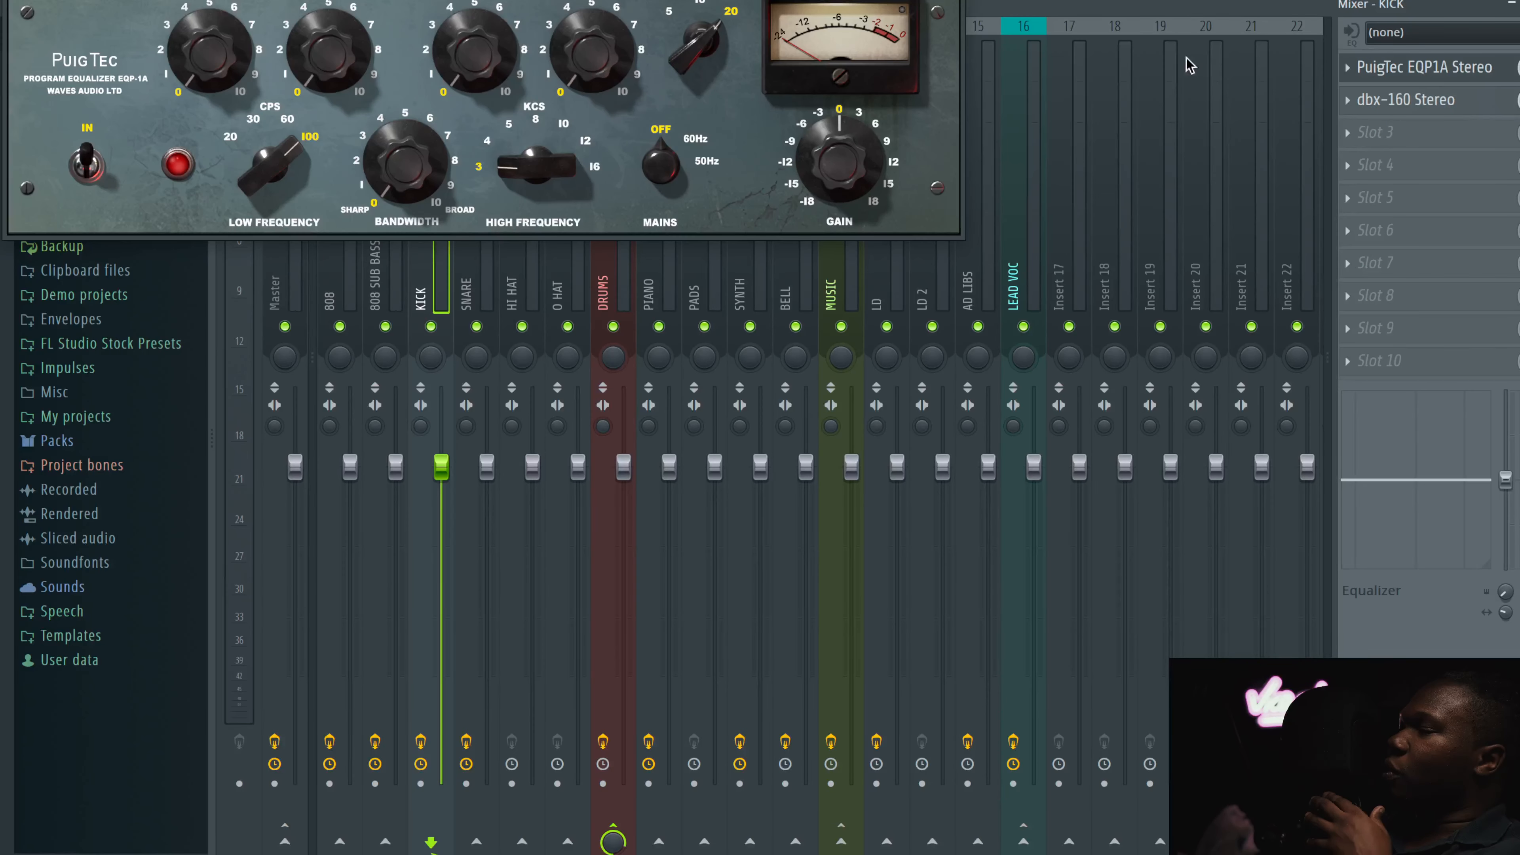
{"action": "left_click", "coordinate": [1395, 111]}
{"action": "left_click", "coordinate": [875, 77]}
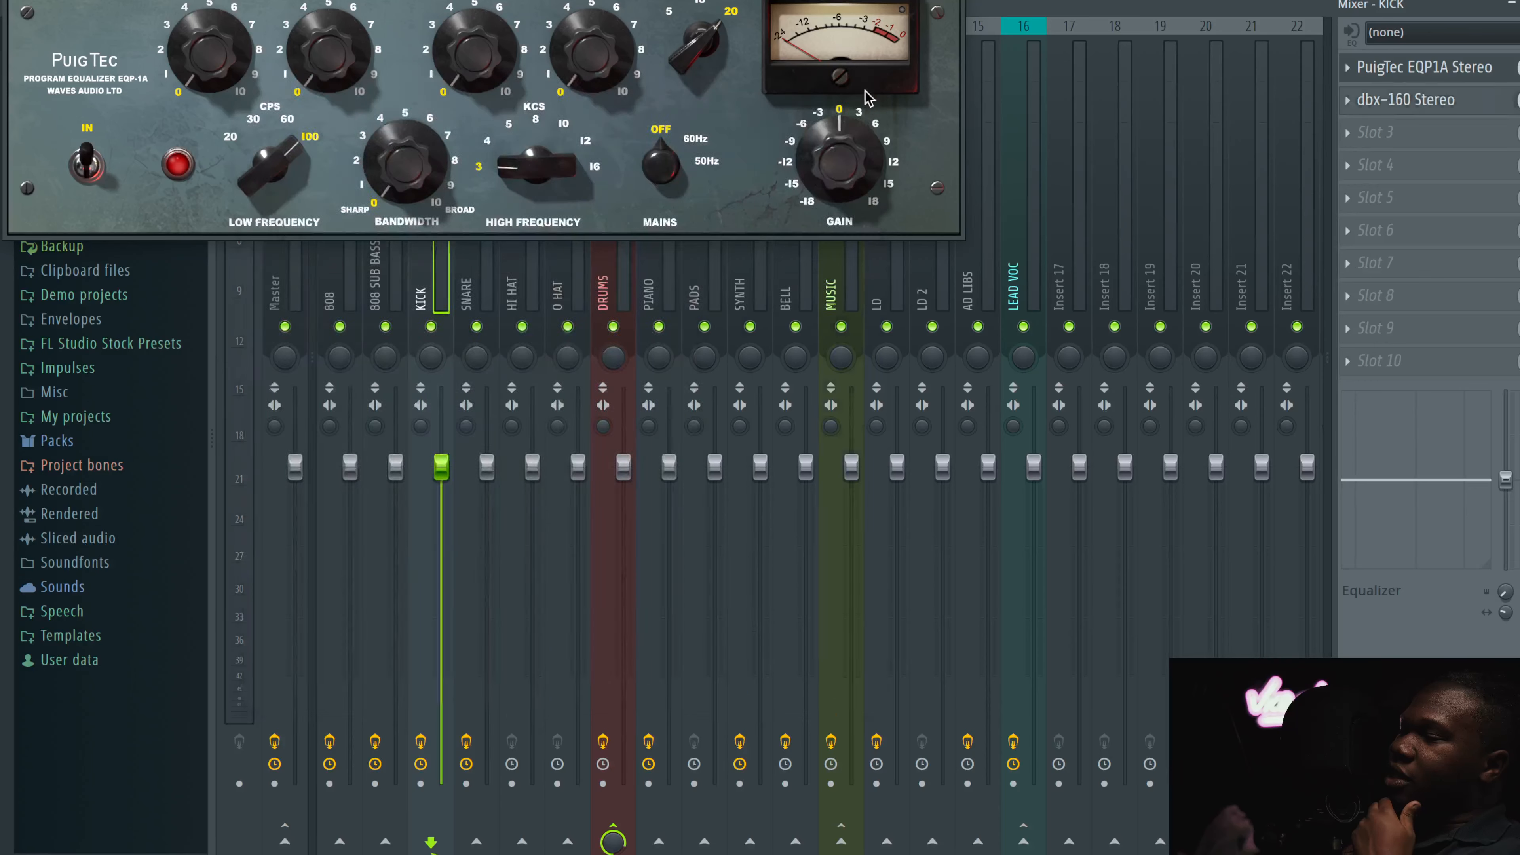
{"action": "mouse_move", "coordinate": [219, 21]}
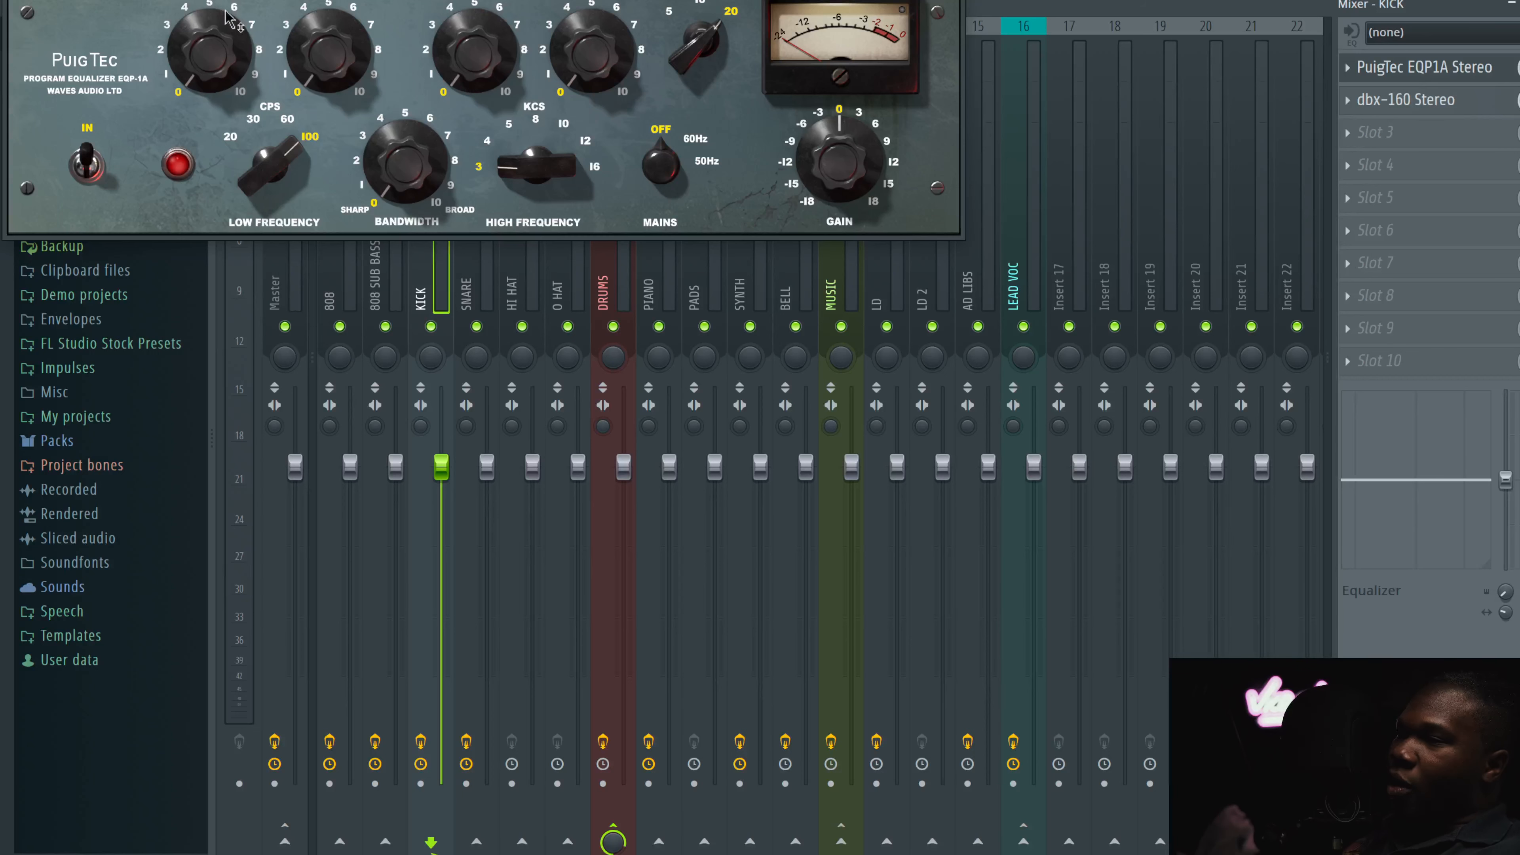
{"action": "left_click_drag", "start_coordinate": [478, 0], "coordinate": [676, 72]}
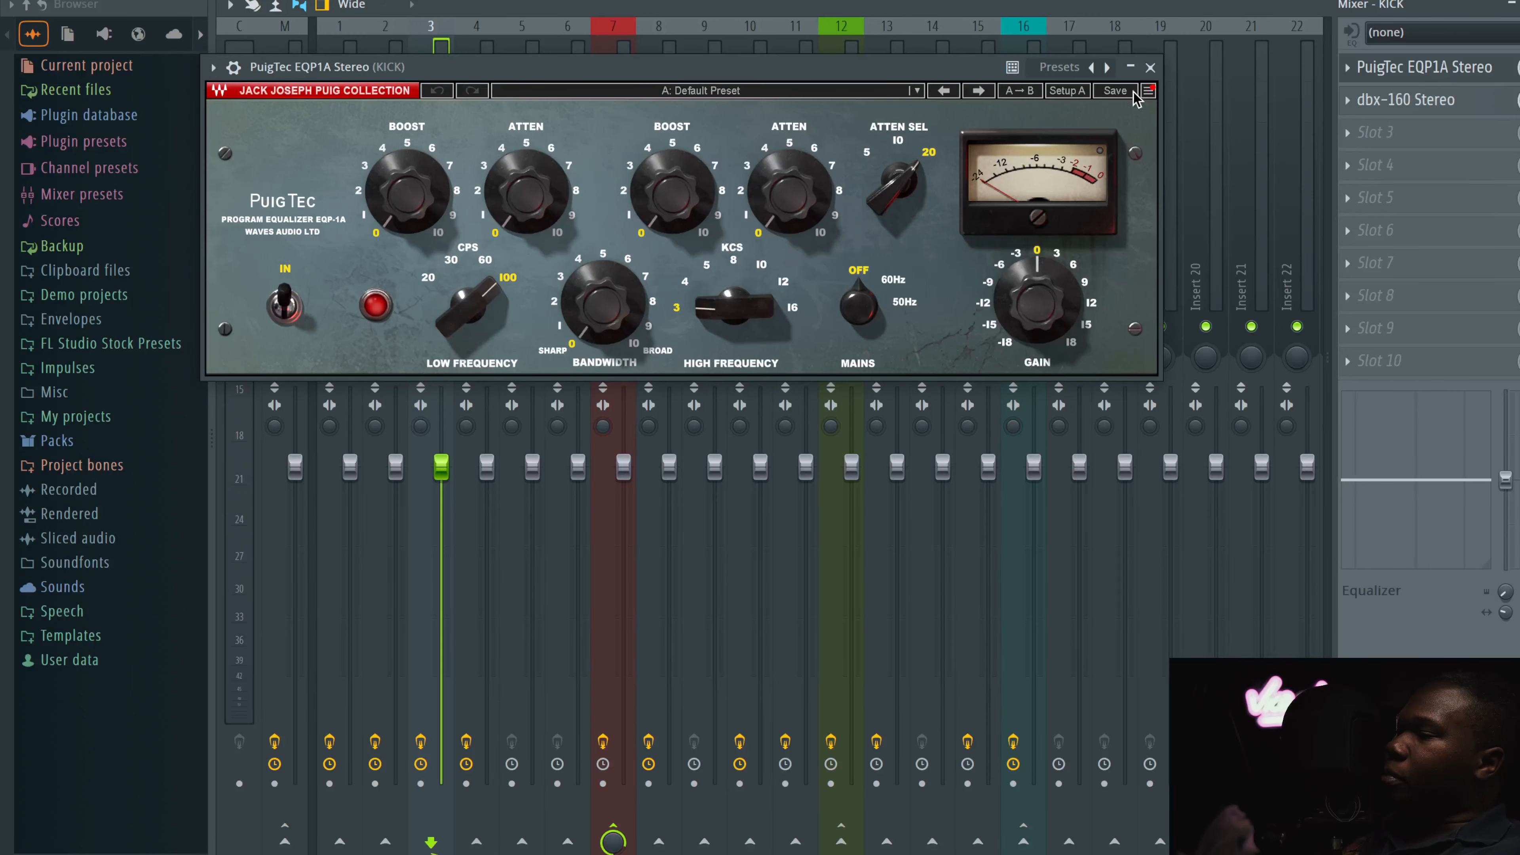
{"action": "left_click", "coordinate": [1150, 67]}
{"action": "left_click", "coordinate": [1436, 100]}
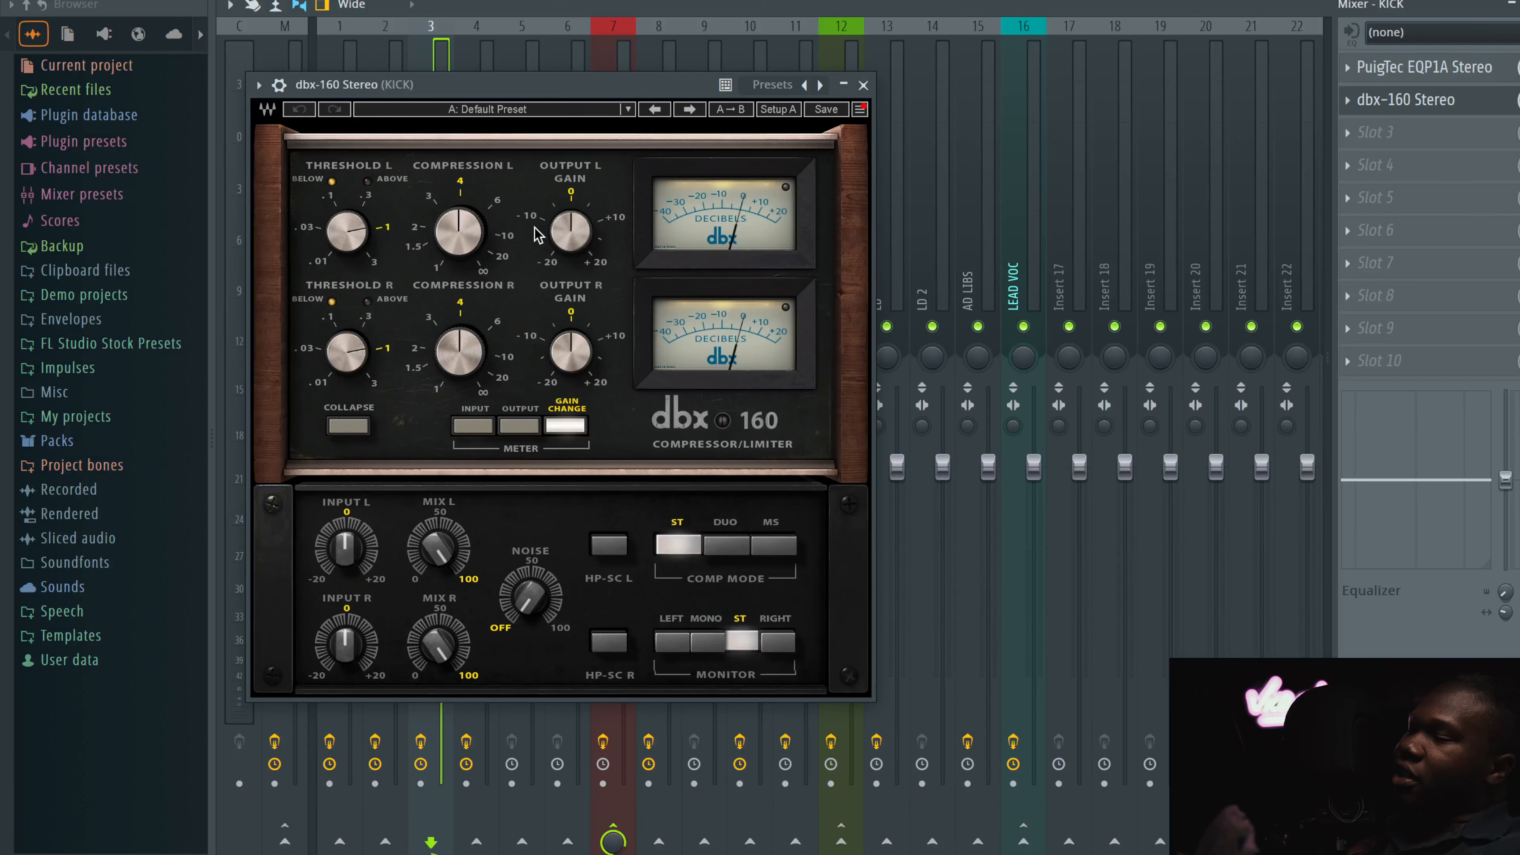
{"action": "left_click", "coordinate": [863, 84]}
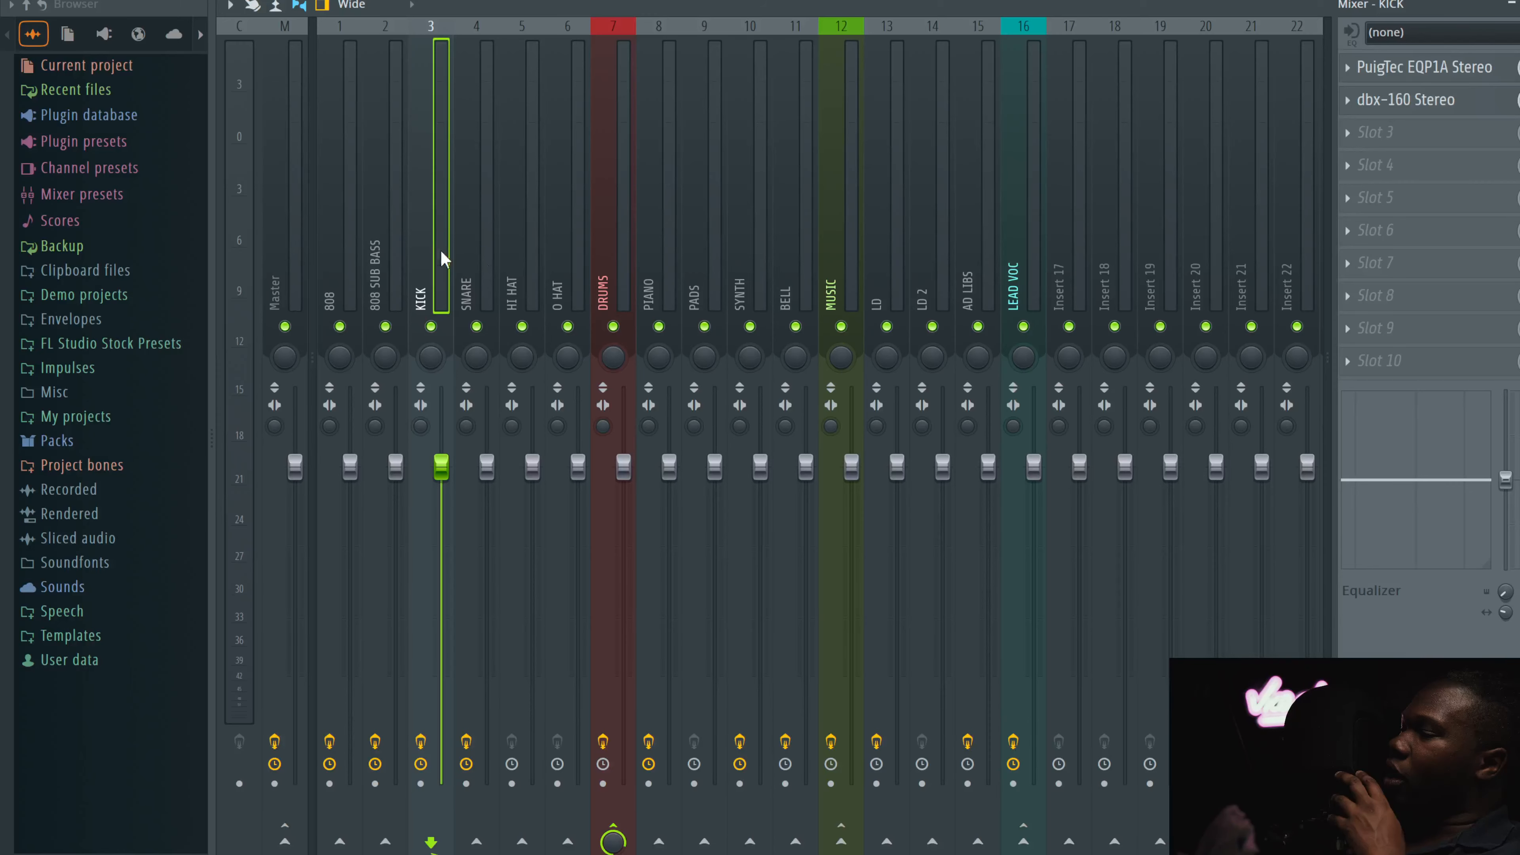
Step: Open the SplitEQ plugin on the SNARE channel to review its settings
{"action": "left_click", "coordinate": [506, 270]}
{"action": "left_click", "coordinate": [492, 275]}
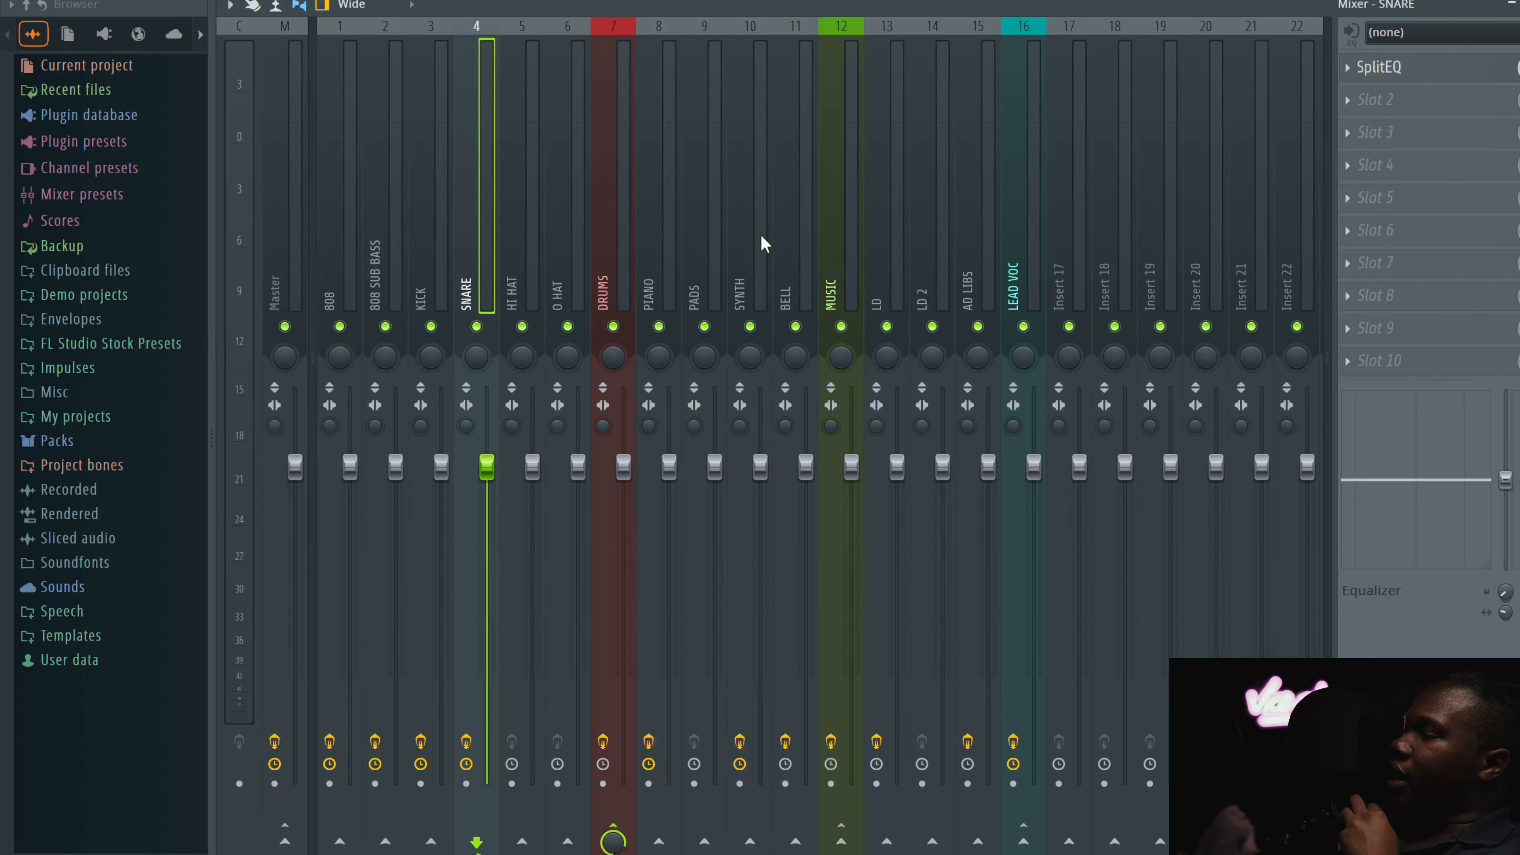
{"action": "left_click", "coordinate": [1378, 66]}
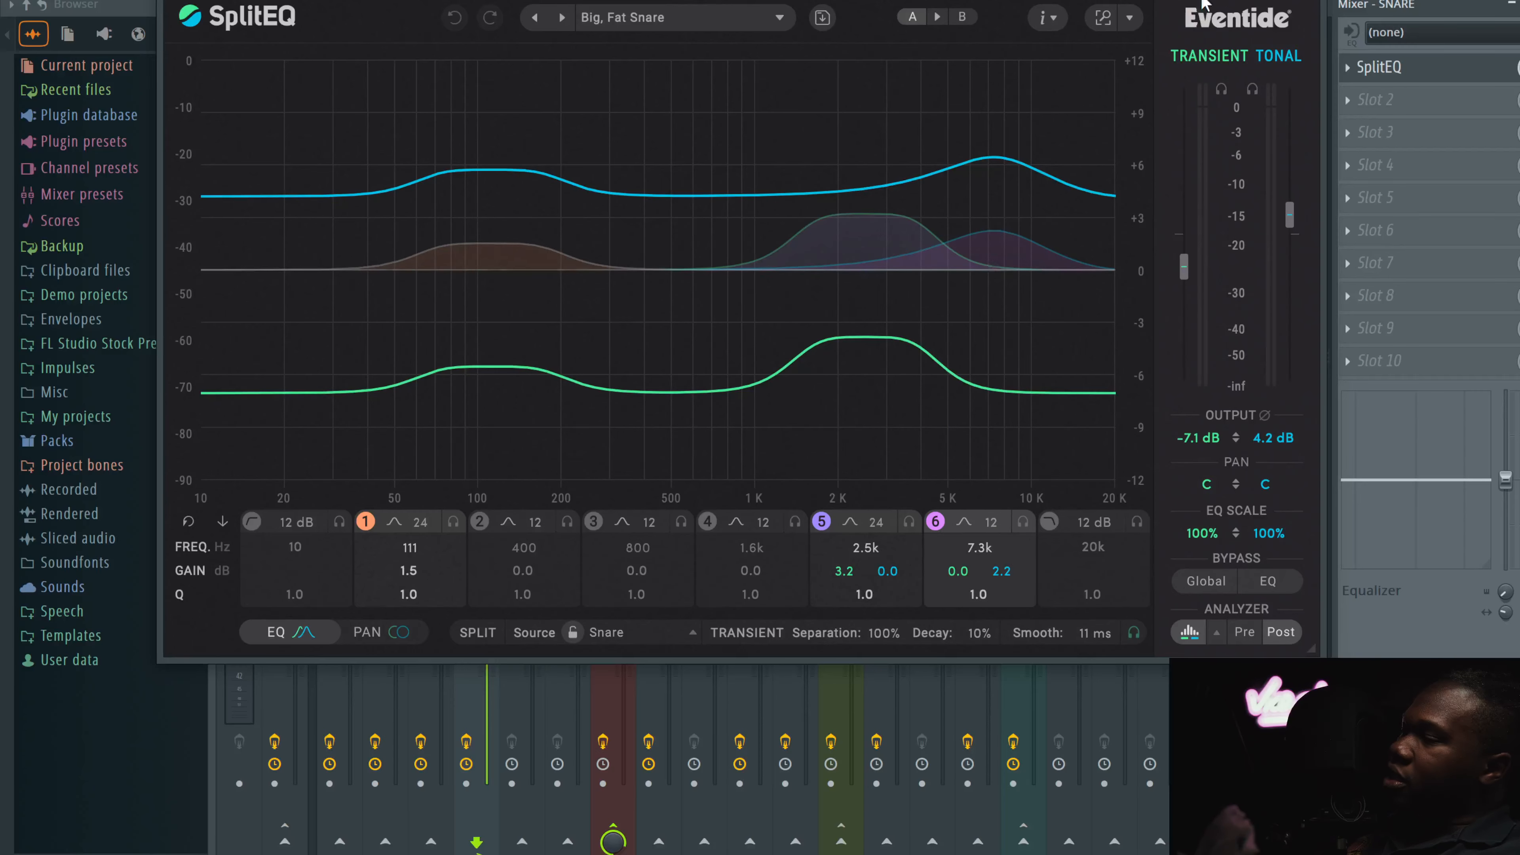
{"action": "left_click", "coordinate": [1323, 1]}
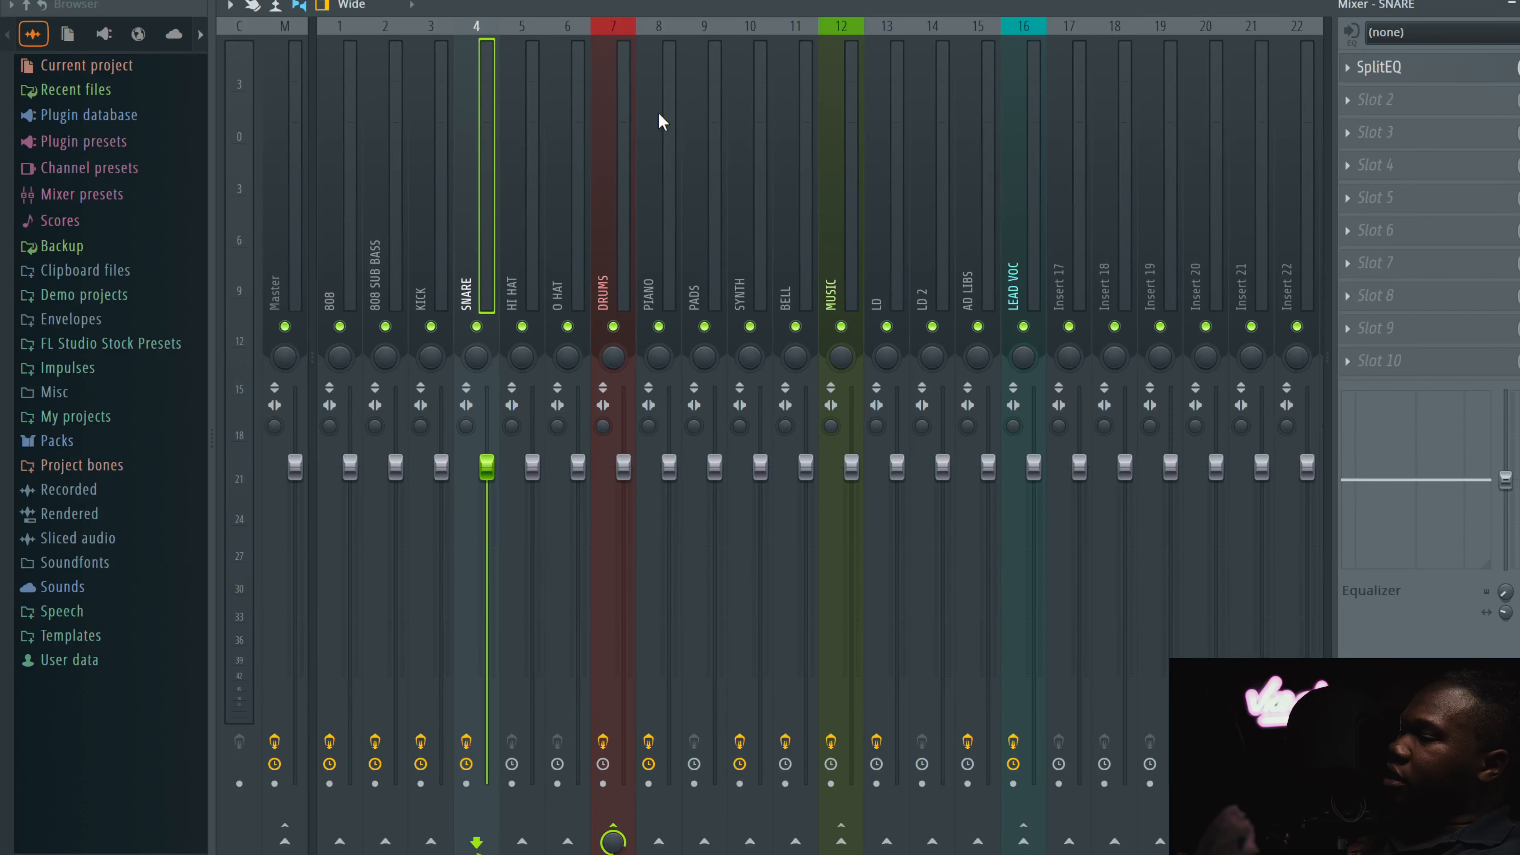
Step: Open the Fruity soft clipper on the DRUMS channel to review its curve
{"action": "left_click", "coordinate": [543, 152]}
{"action": "left_click", "coordinate": [565, 154]}
{"action": "left_click", "coordinate": [622, 150]}
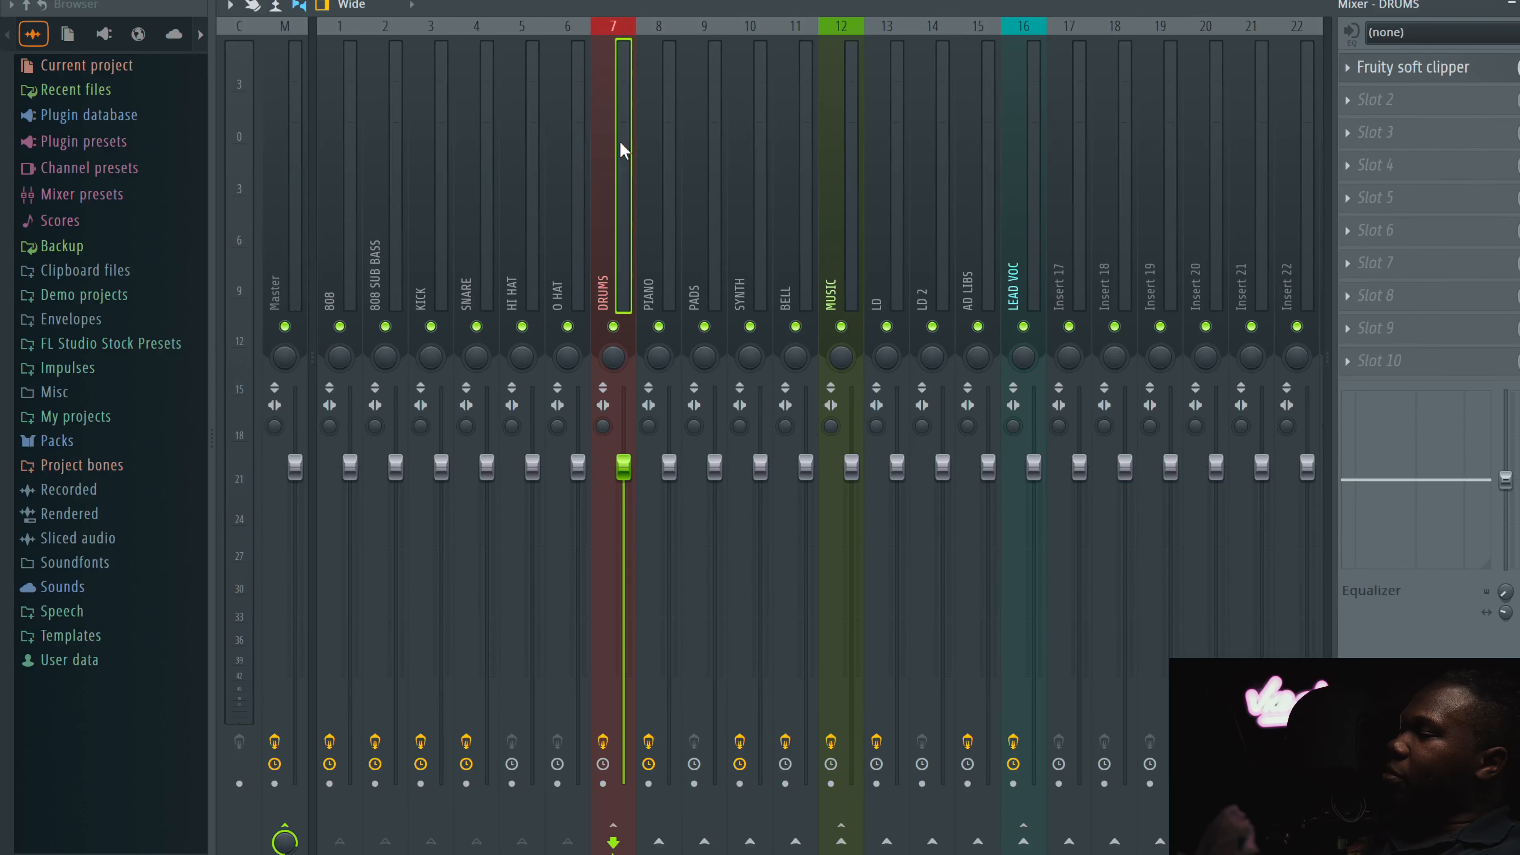
{"action": "left_click", "coordinate": [1431, 78]}
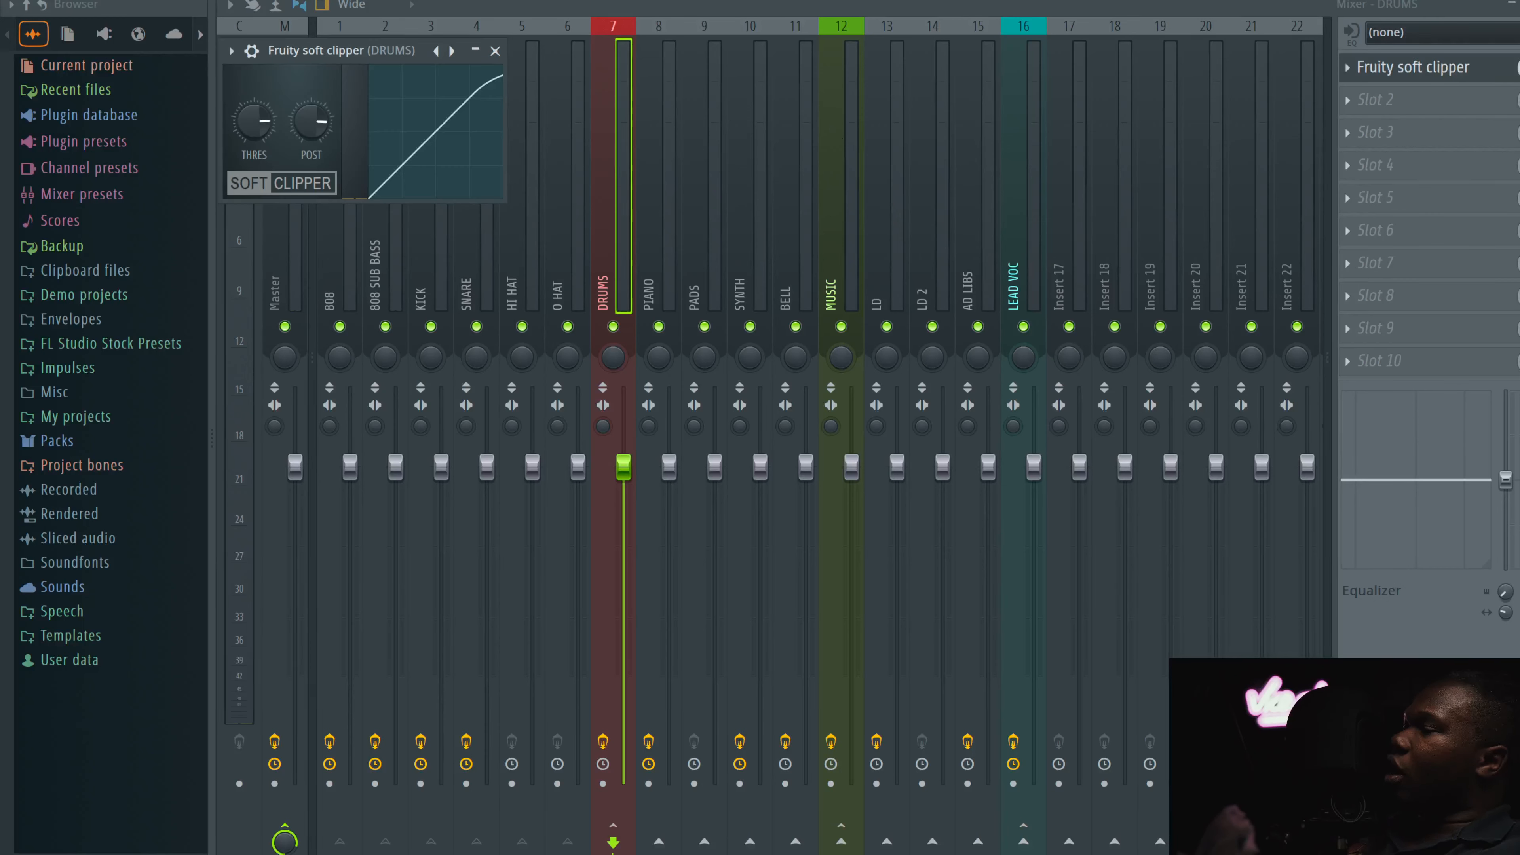
{"action": "left_click", "coordinate": [495, 52]}
Step: Reopen the Fruity soft clipper on the DRUMS channel and collapse its window
{"action": "left_click", "coordinate": [399, 188]}
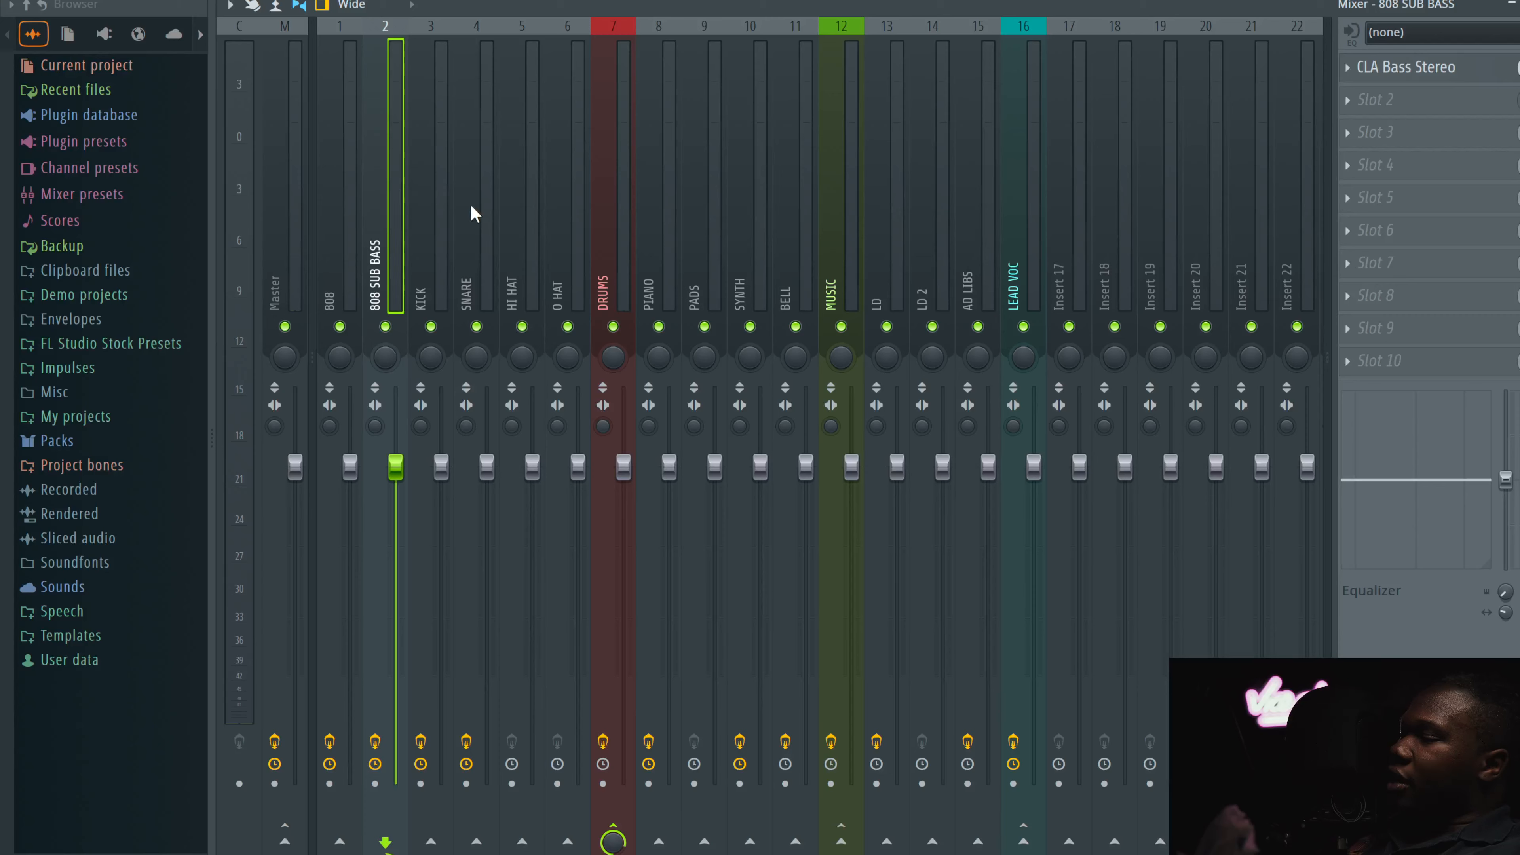
{"action": "left_click", "coordinate": [605, 196]}
{"action": "left_click", "coordinate": [1427, 66]}
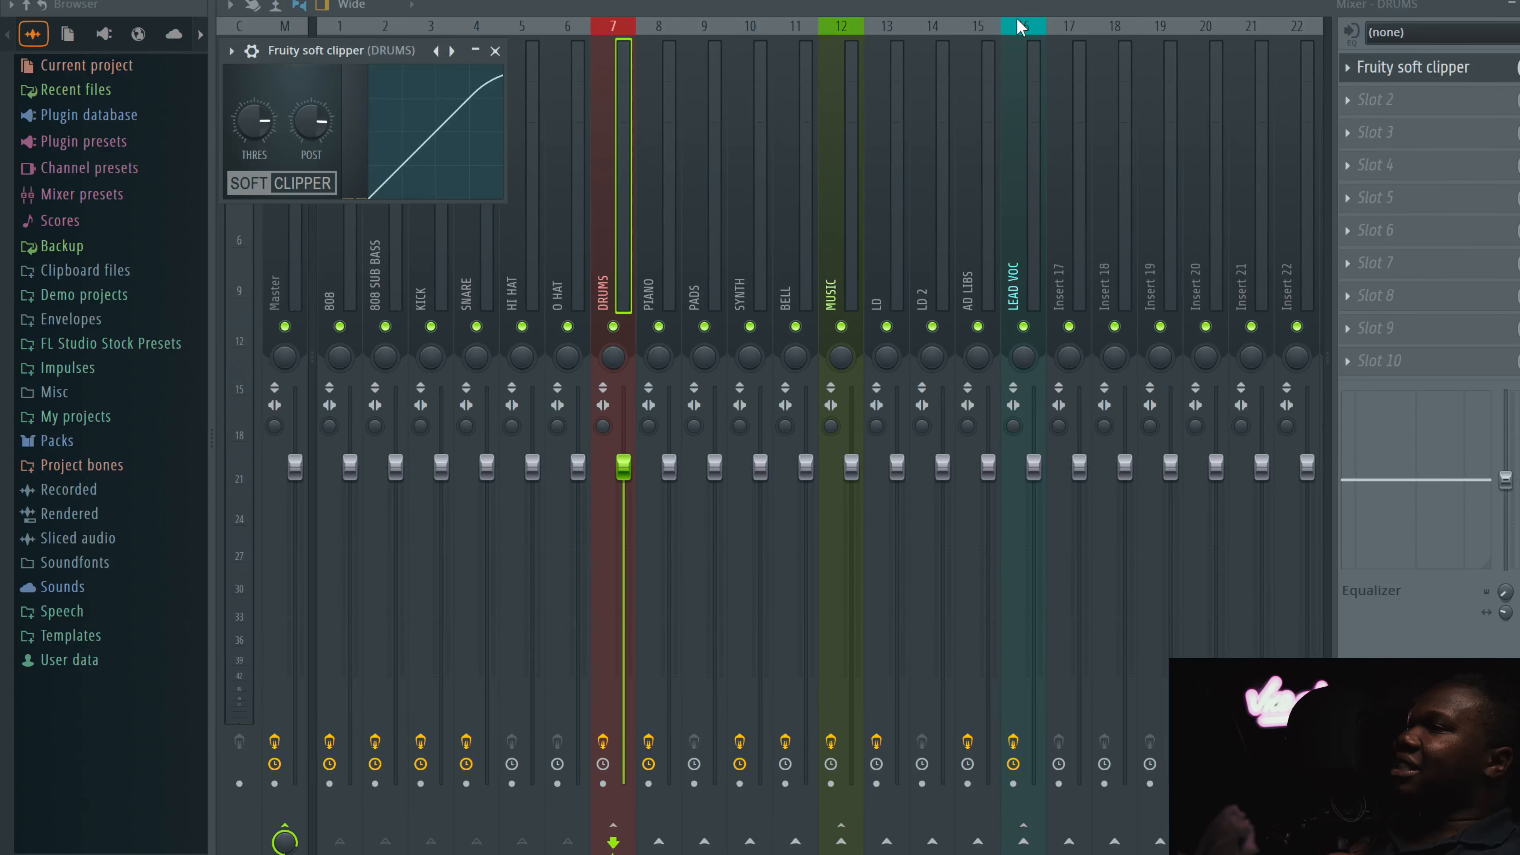
{"action": "left_click", "coordinate": [479, 50]}
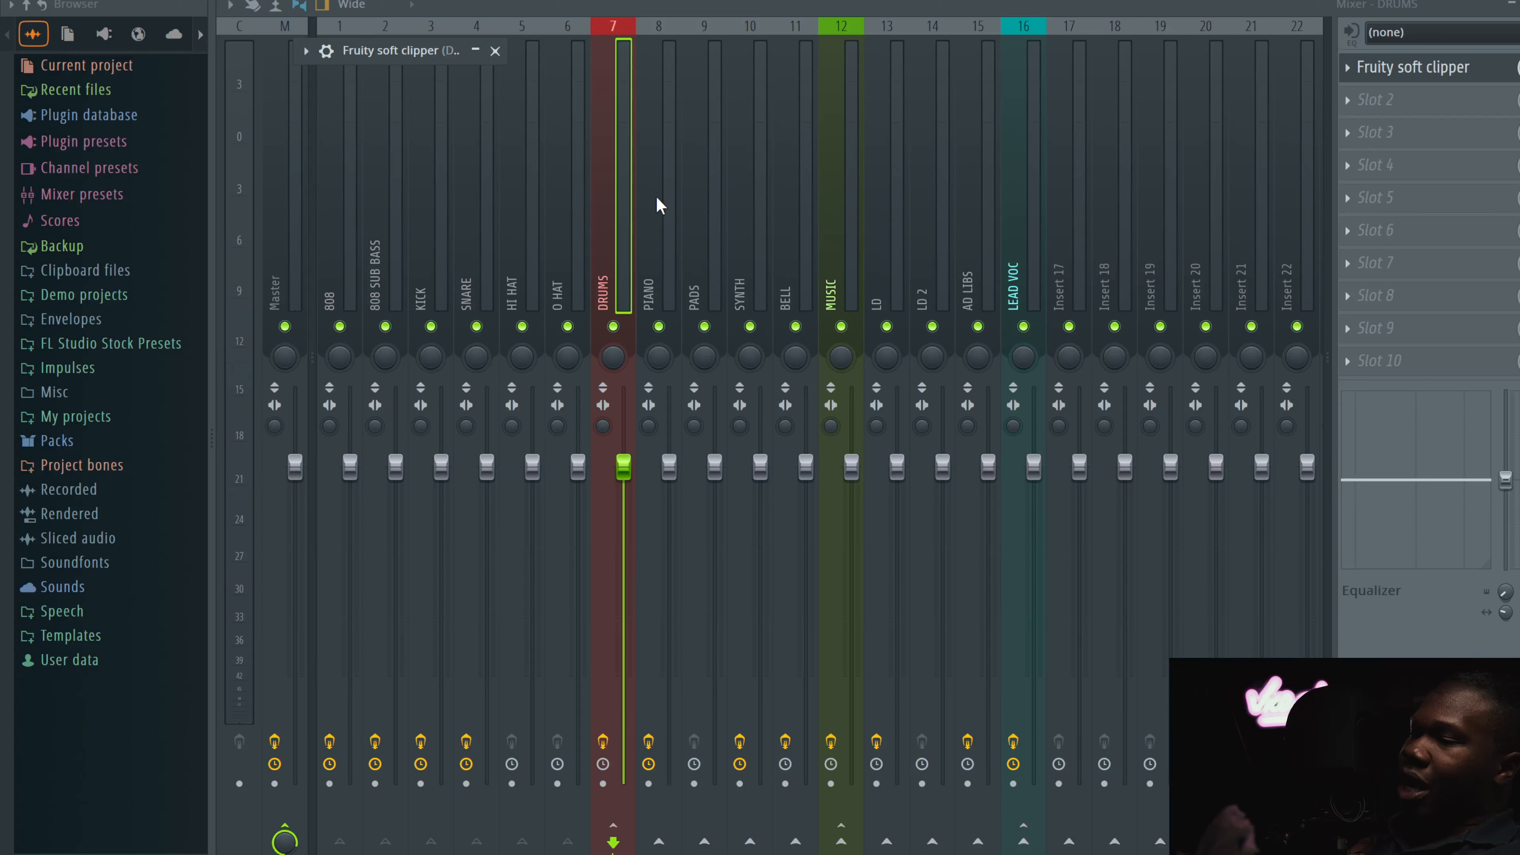
Step: Inspect the Kramer Tape Stereo plugin on the PIANO channel
{"action": "left_click", "coordinate": [671, 177]}
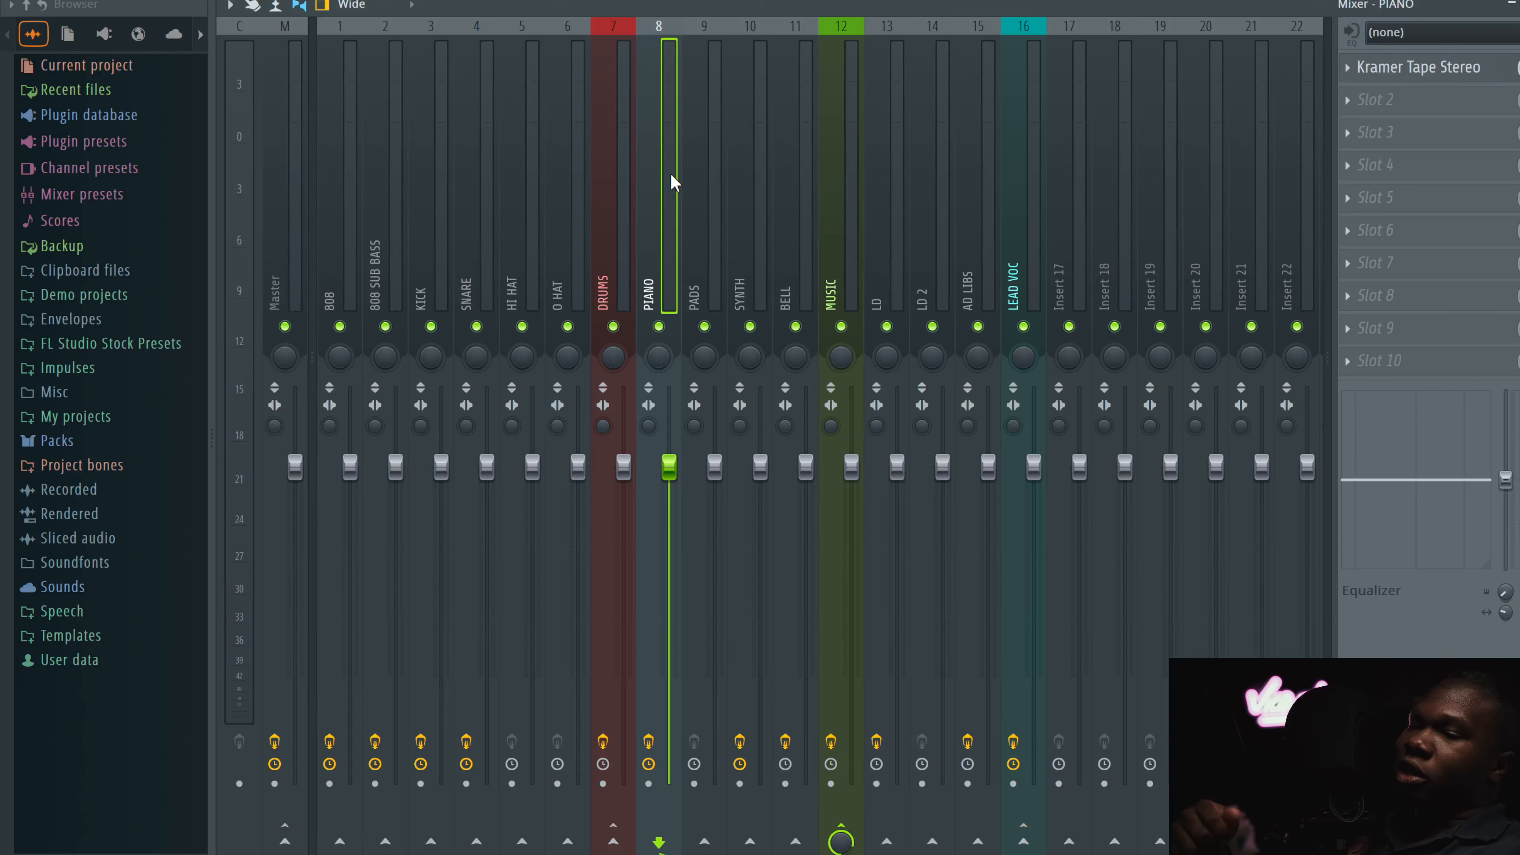
{"action": "left_click", "coordinate": [1426, 67]}
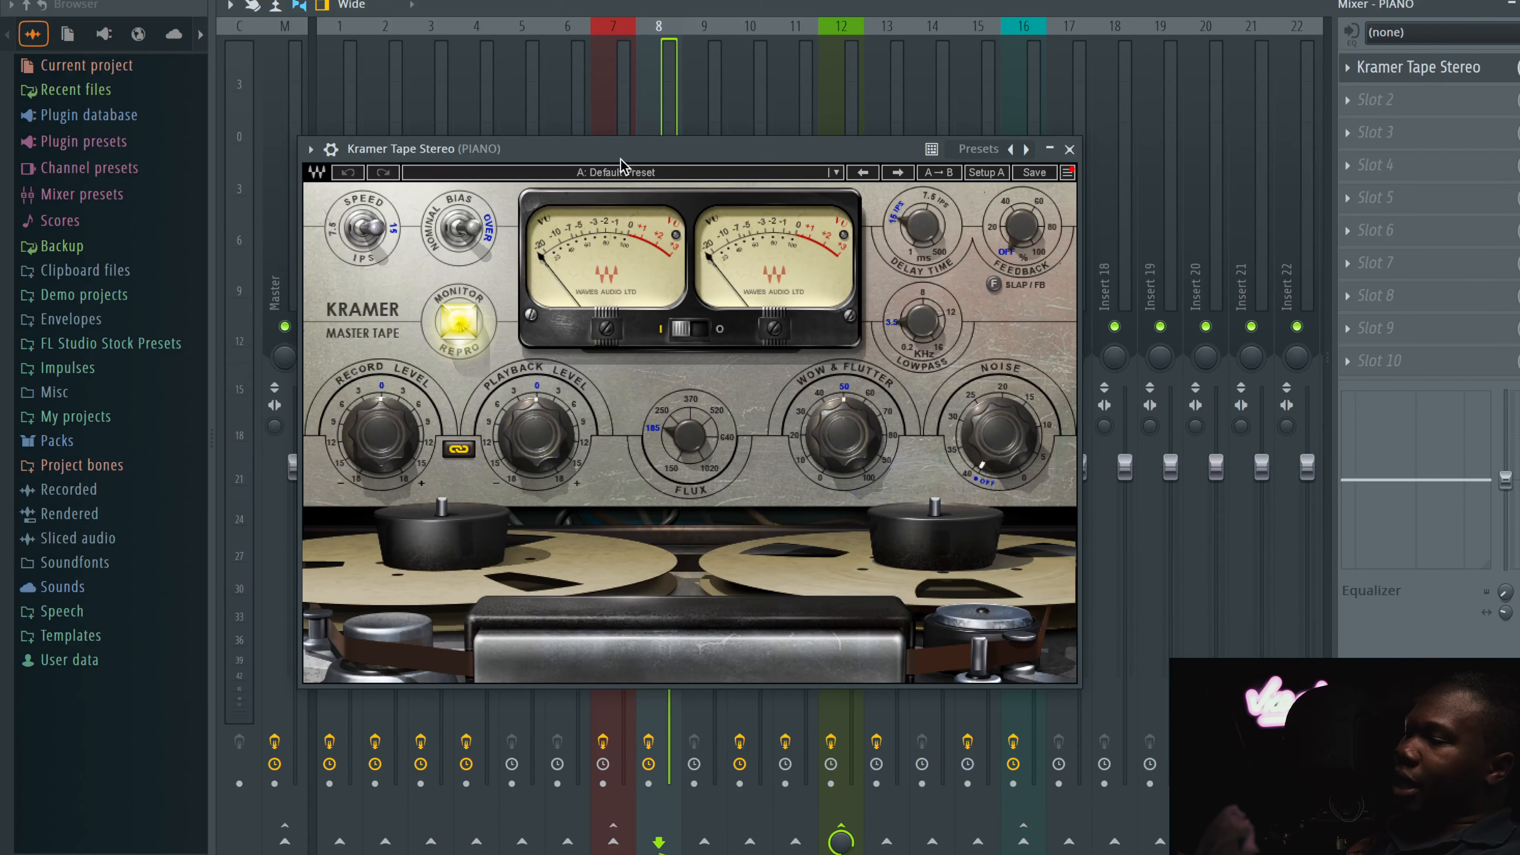
{"action": "left_click_drag", "start_coordinate": [620, 156], "coordinate": [740, 79]}
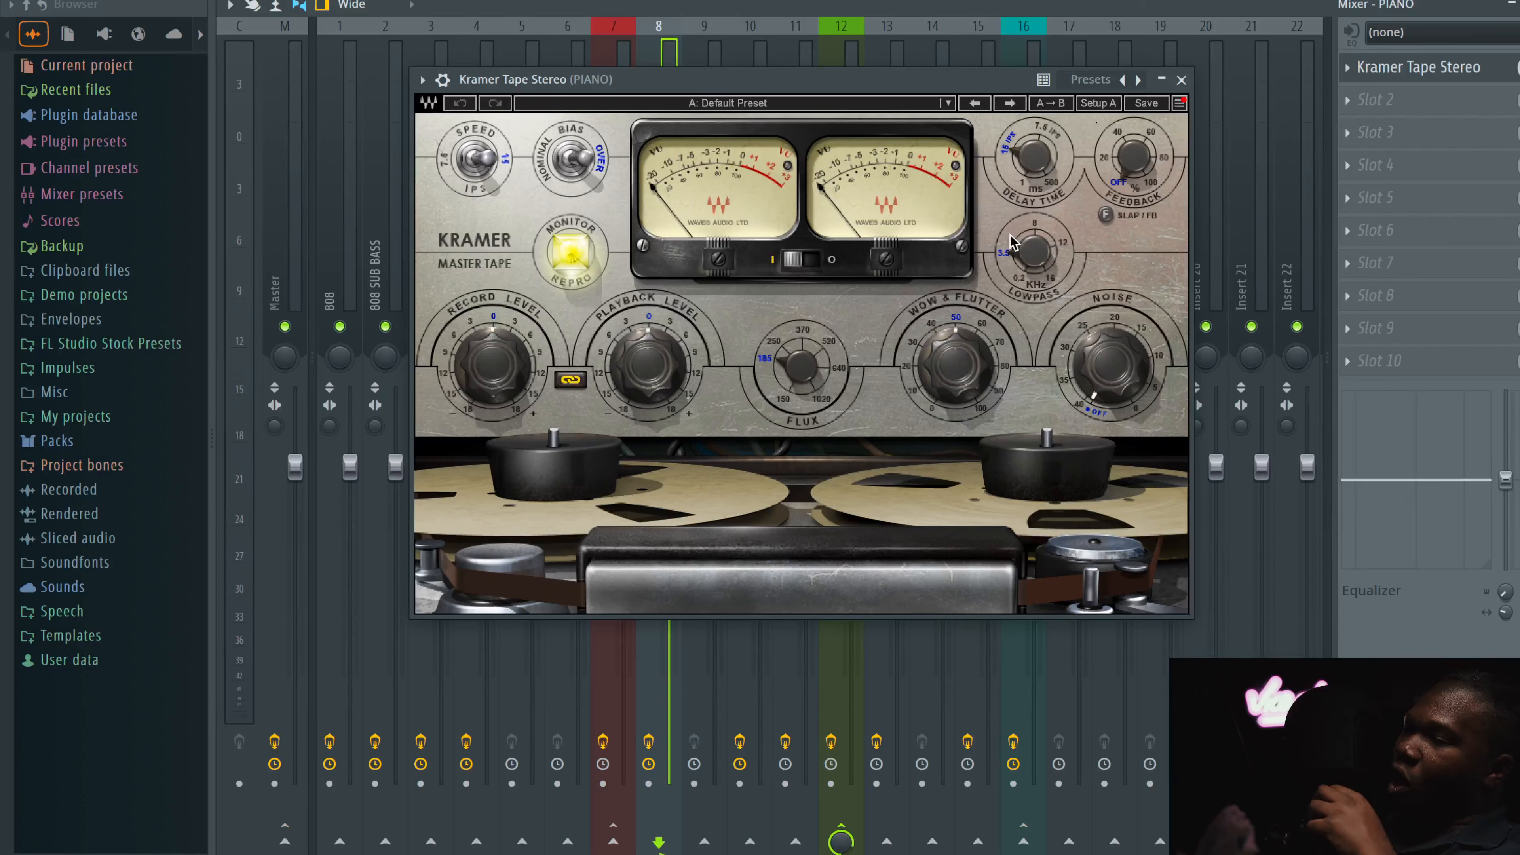
{"action": "left_click", "coordinate": [1180, 80]}
Step: Browse the insert effects of the PADS, SYNTH and BELL channels
{"action": "left_click", "coordinate": [703, 187]}
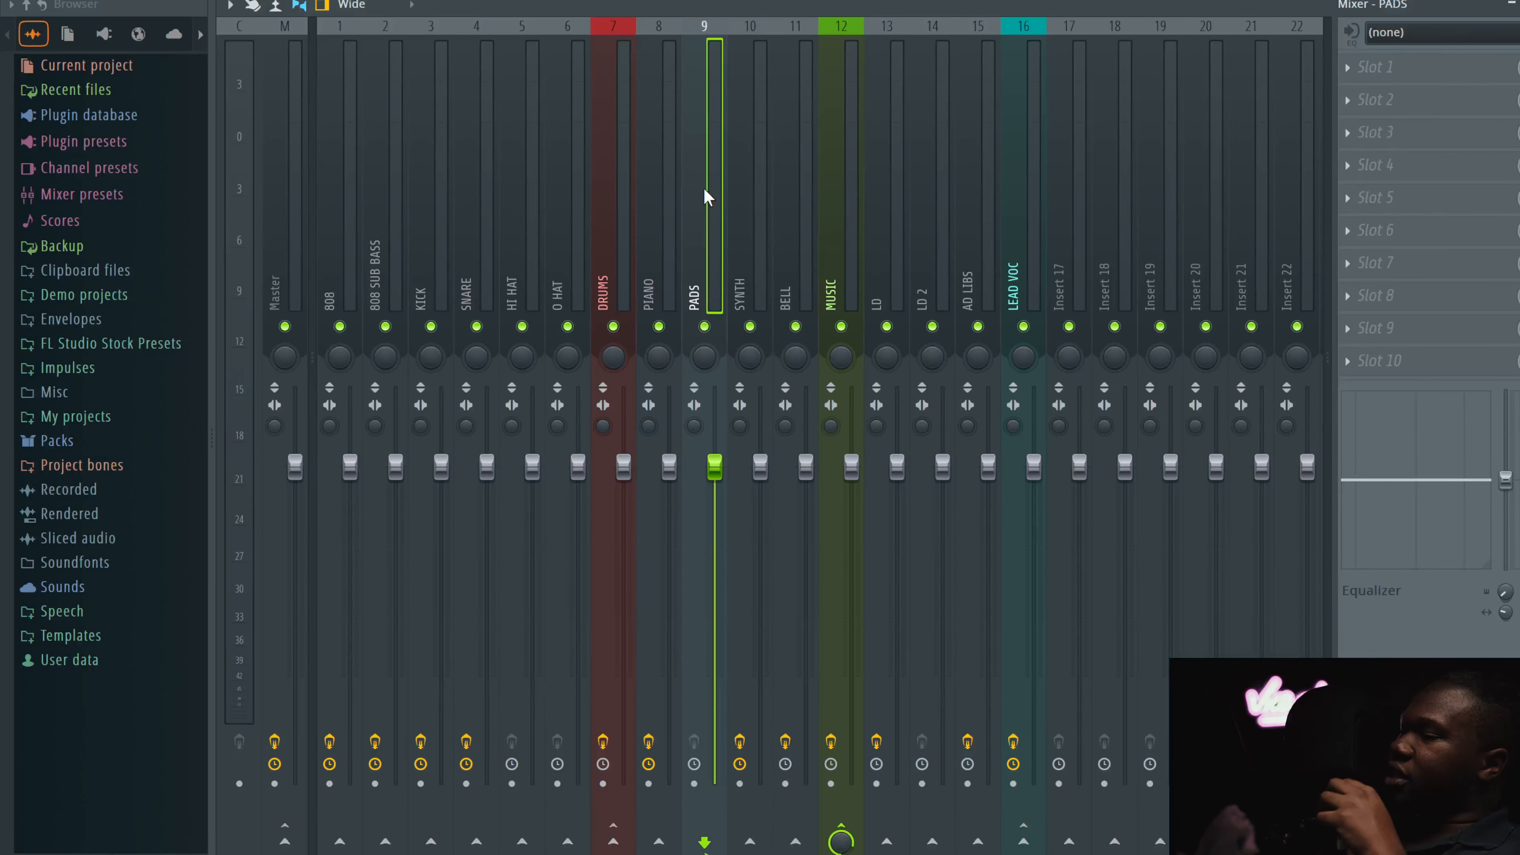
{"action": "left_click", "coordinate": [761, 195]}
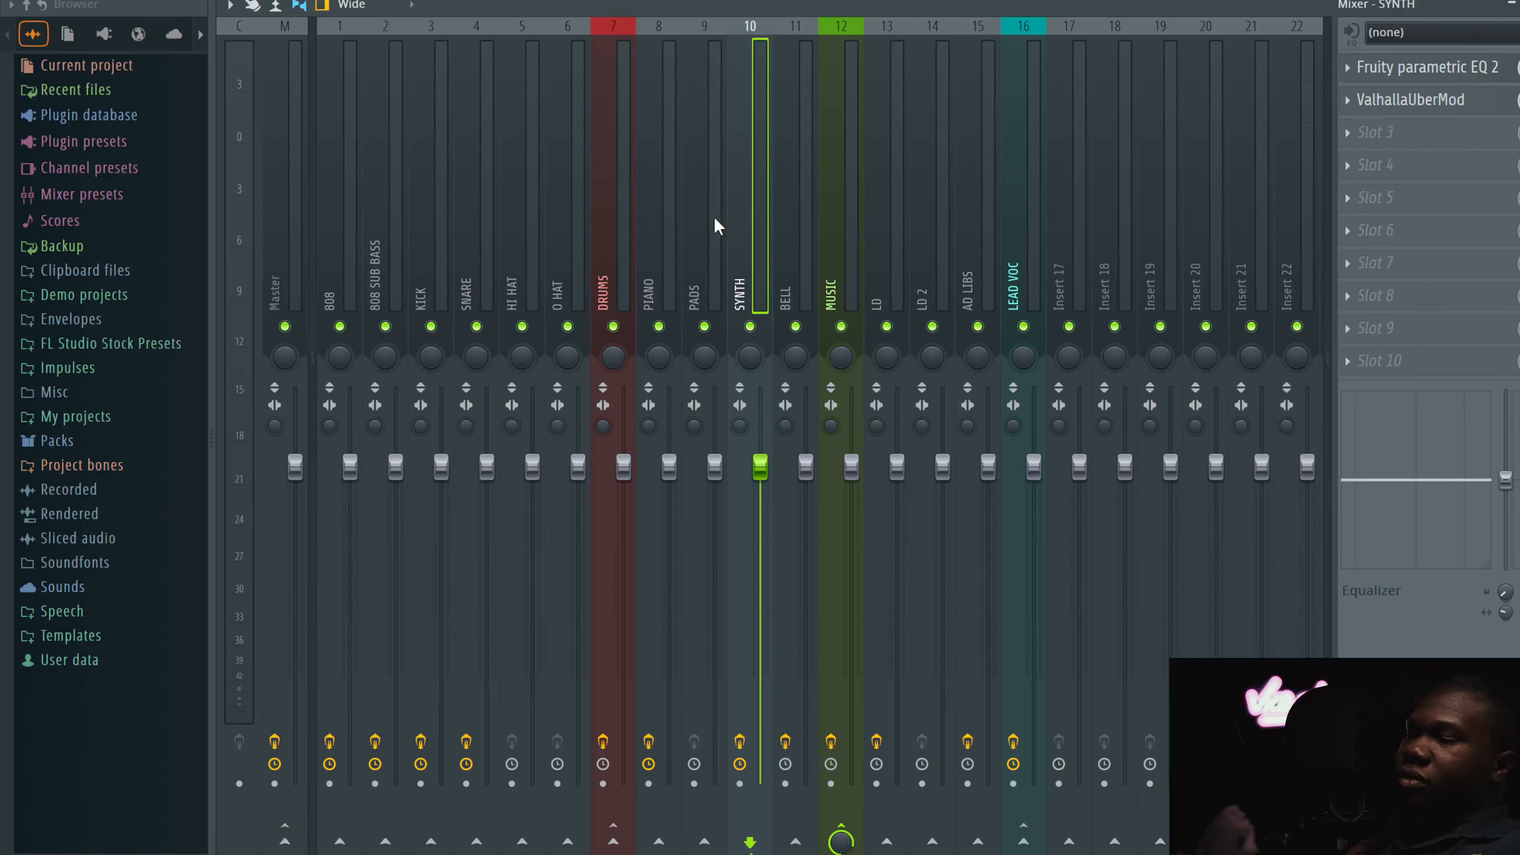
{"action": "left_click", "coordinate": [793, 251]}
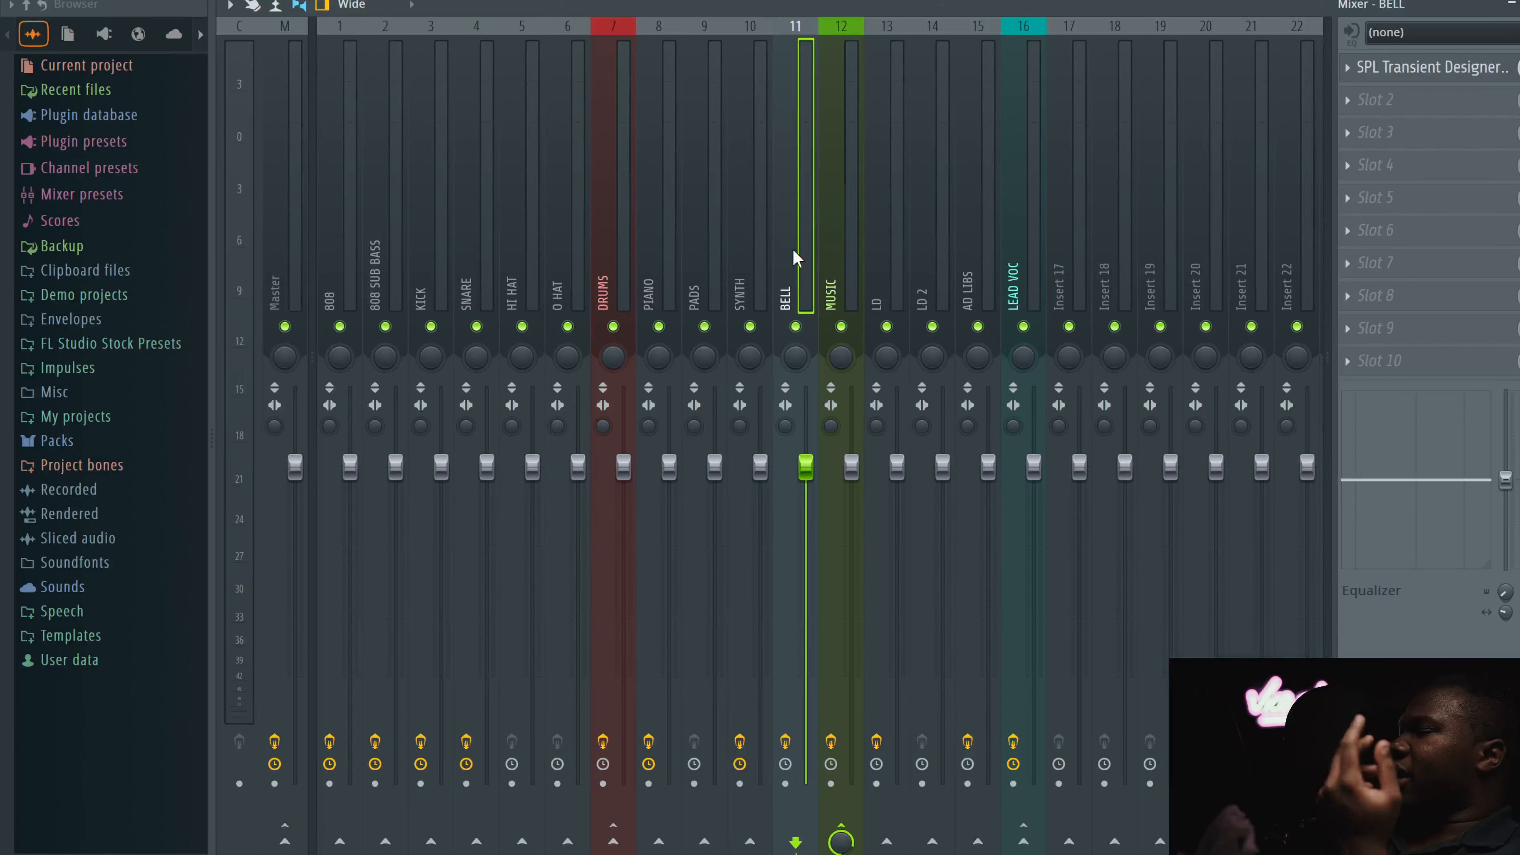
{"action": "left_click", "coordinate": [750, 231]}
Step: Inspect ValhallaUberMod and Fruity parametric EQ 2 on the SYNTH channel, then select the BELL channel
{"action": "left_click", "coordinate": [1410, 99]}
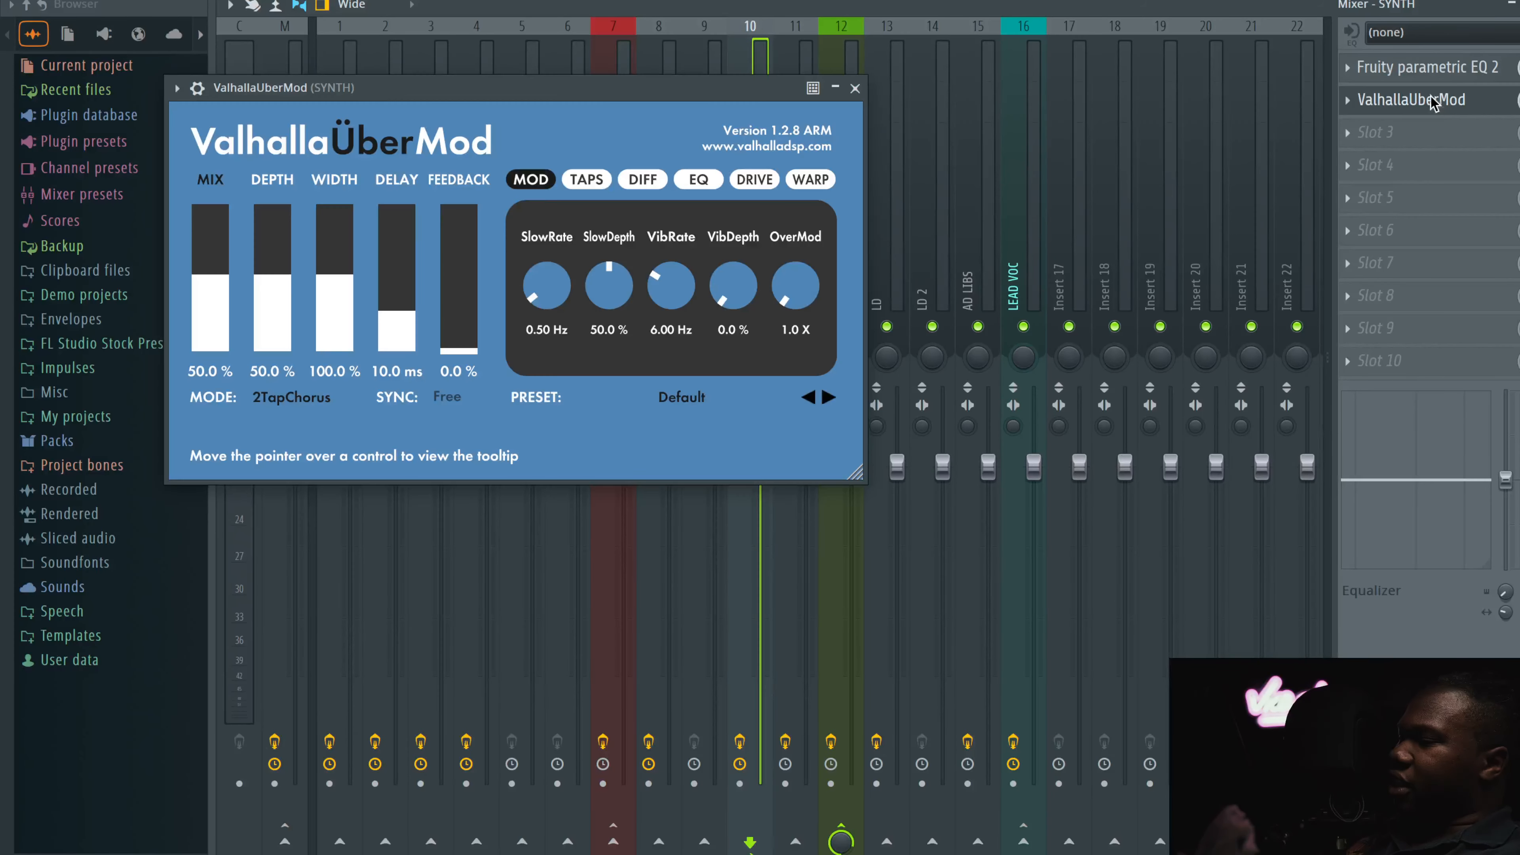
{"action": "left_click", "coordinate": [1427, 67]}
{"action": "left_click", "coordinate": [855, 88]}
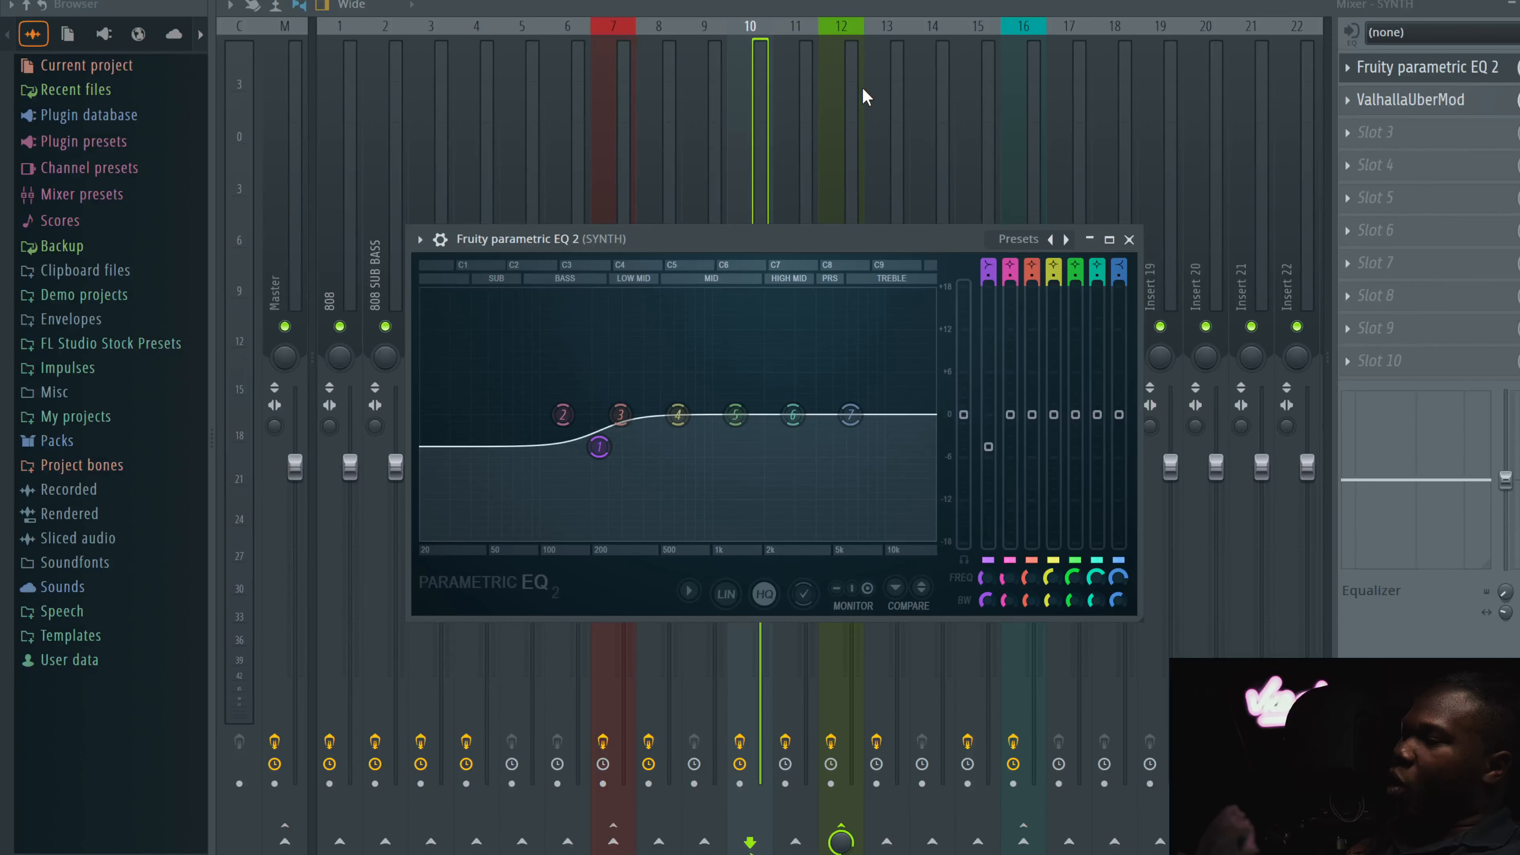
{"action": "left_click", "coordinate": [1128, 239]}
{"action": "left_click", "coordinate": [796, 204]}
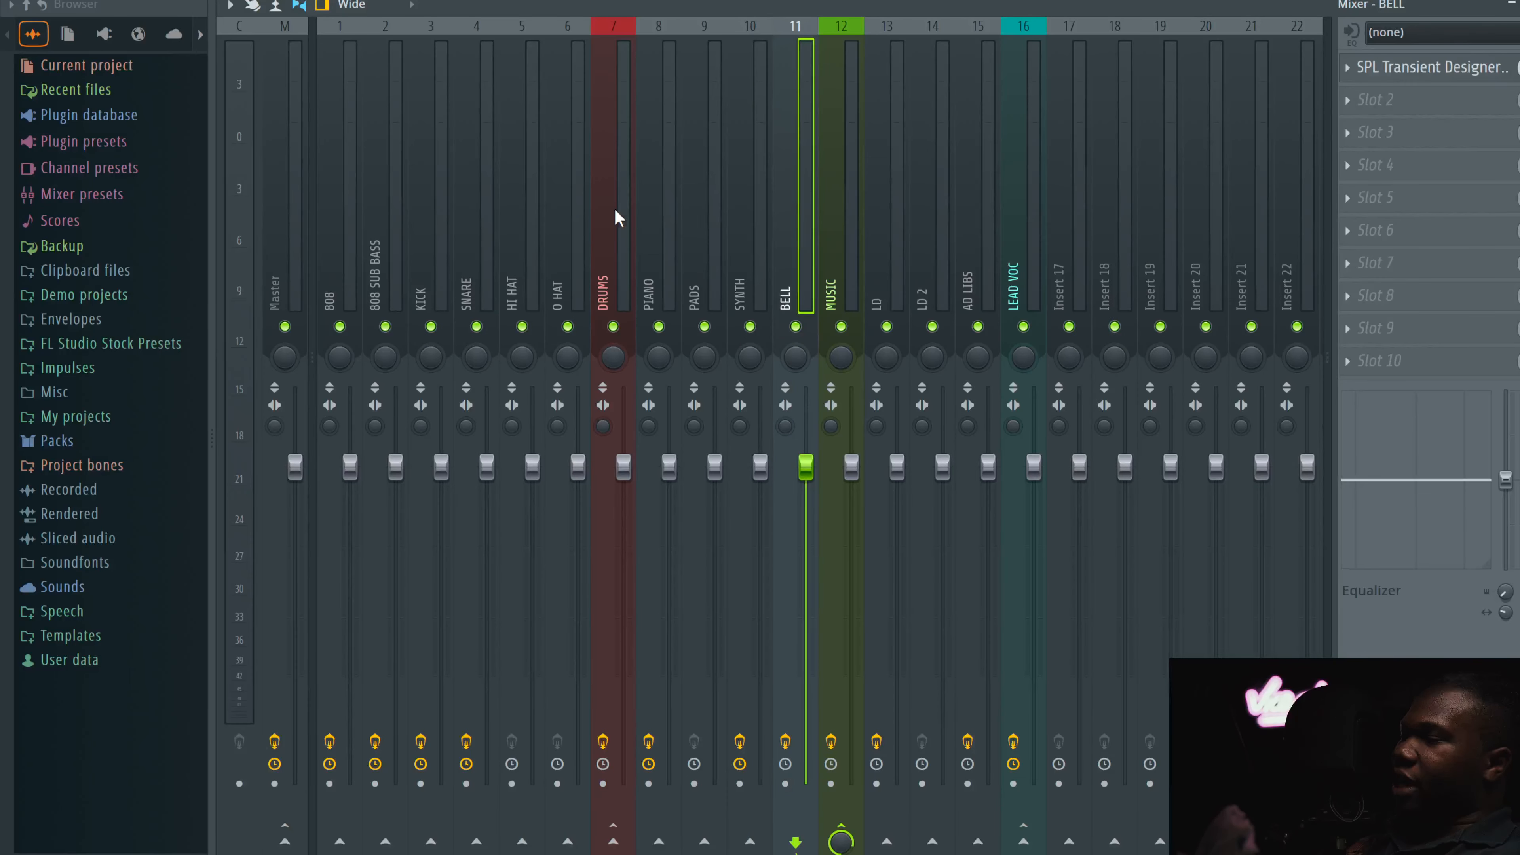
Step: Browse the PIANO, BELL, SYNTH and PADS channels' insert effects, ending on the MUSIC channel
{"action": "left_click", "coordinate": [660, 221]}
{"action": "left_click", "coordinate": [793, 212]}
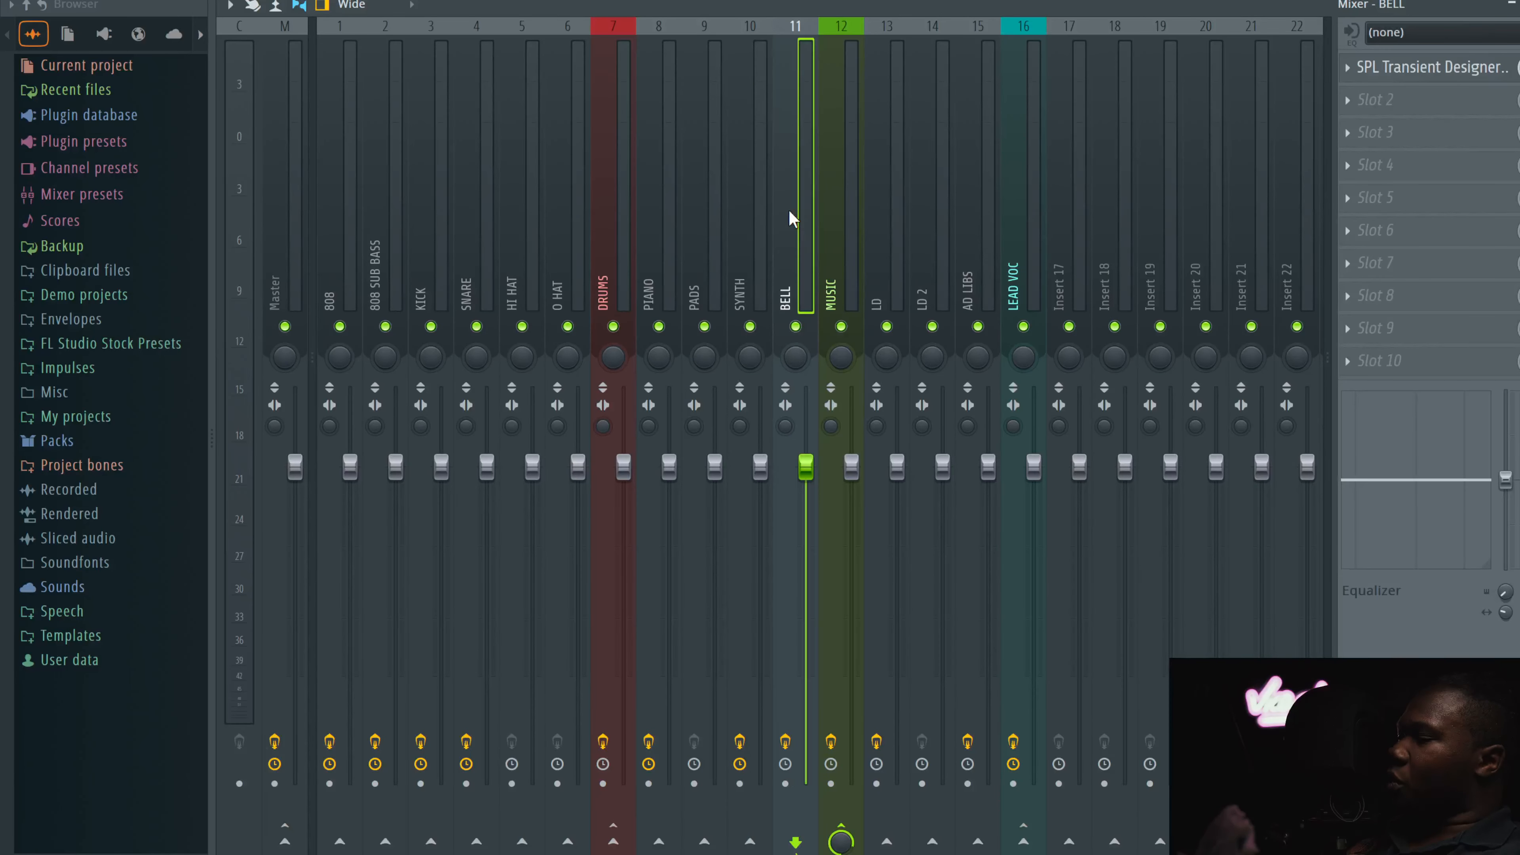
{"action": "left_click", "coordinate": [748, 211]}
{"action": "left_click", "coordinate": [704, 210]}
{"action": "left_click", "coordinate": [802, 207]}
{"action": "left_click", "coordinate": [836, 207]}
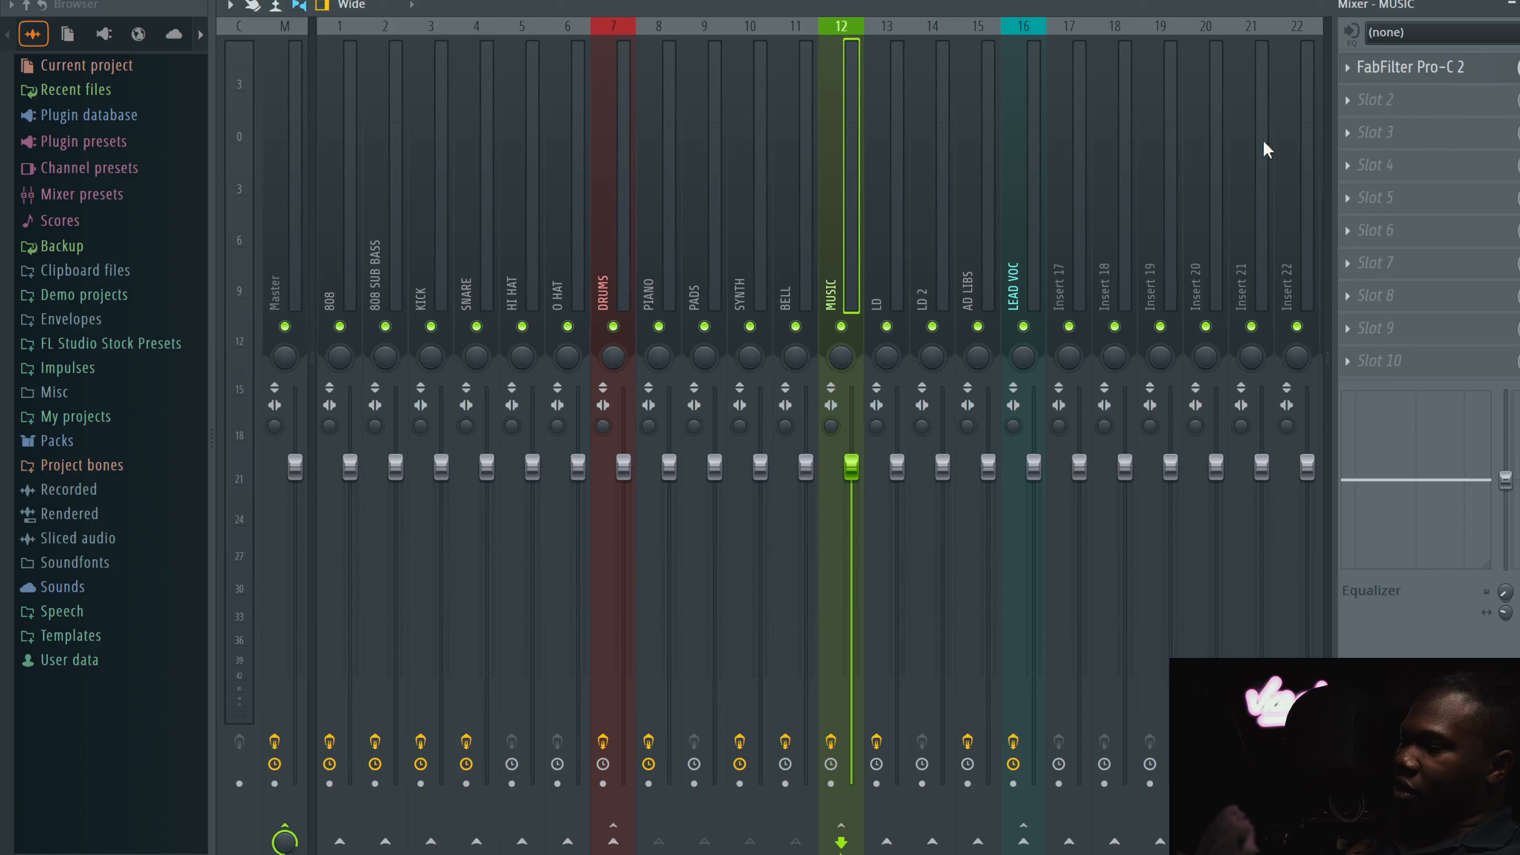
Step: Open the FabFilter Pro-C 2 compressor on the MUSIC channel, review its settings and close it
{"action": "left_click", "coordinate": [1413, 66]}
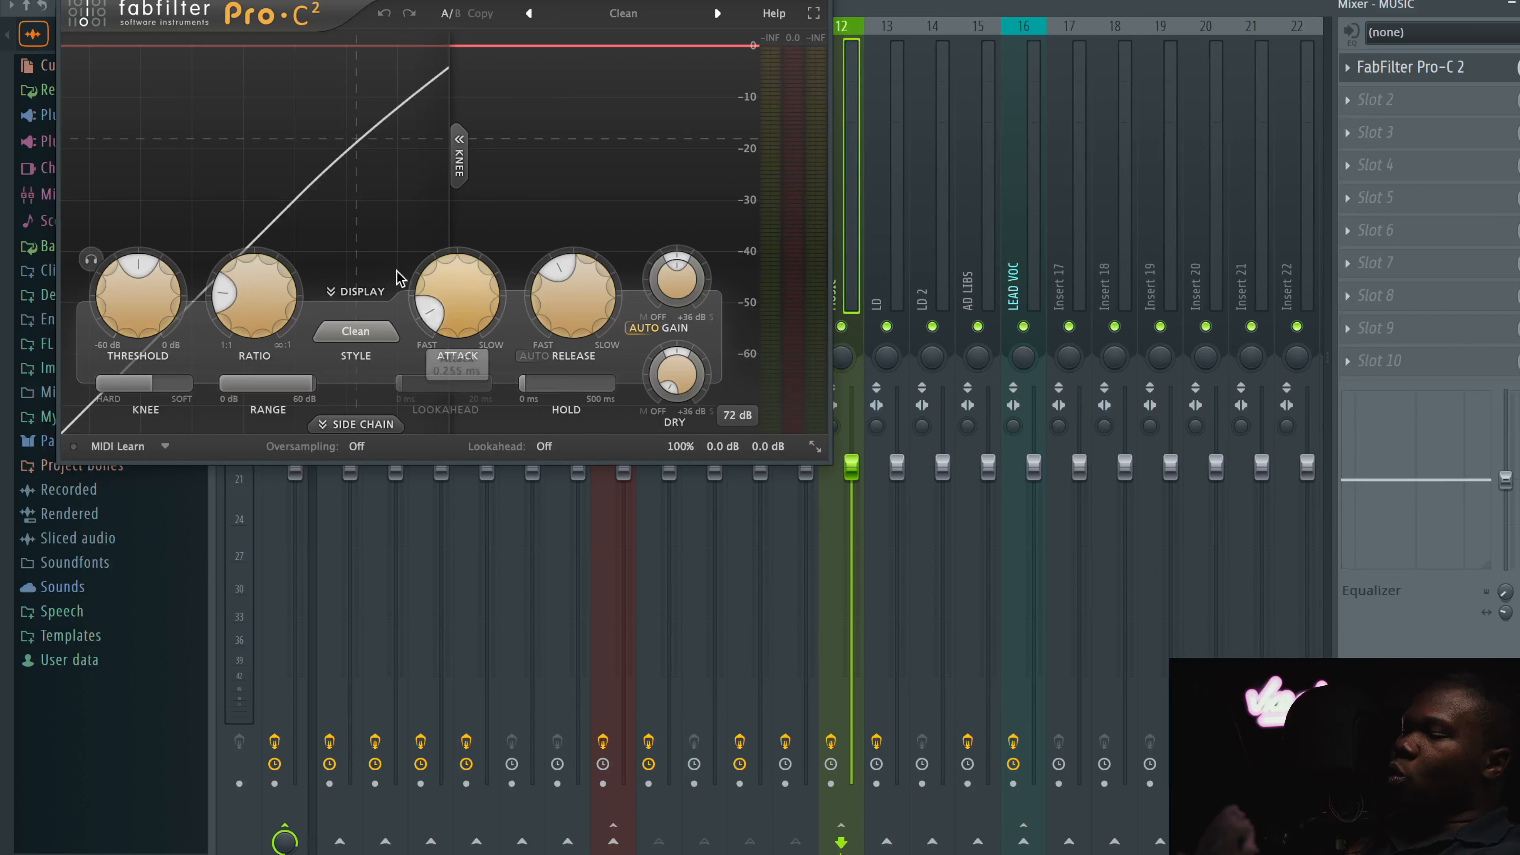
{"action": "mouse_move", "coordinate": [238, 304]}
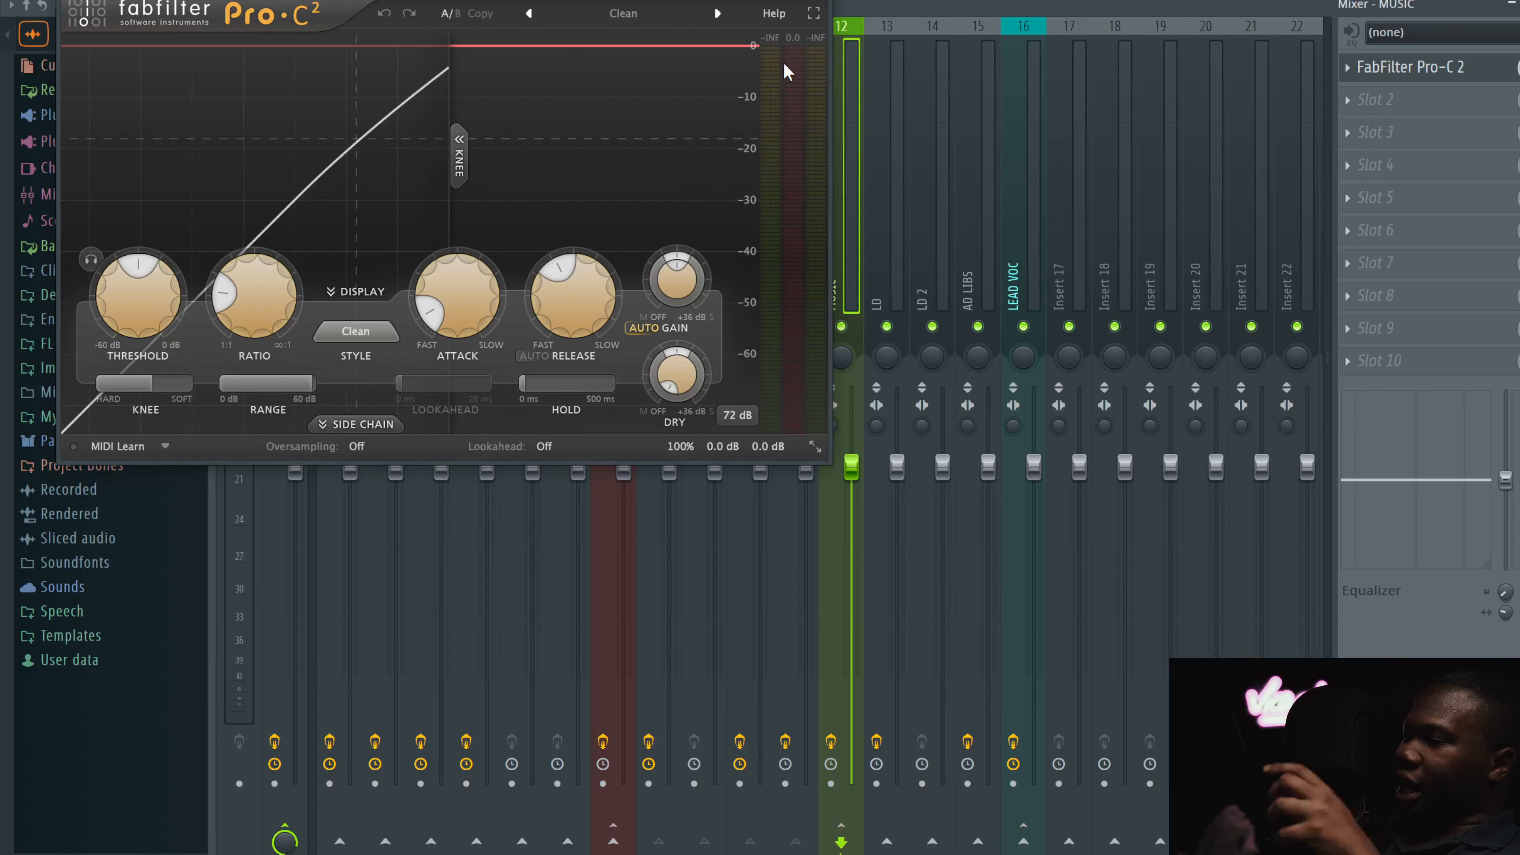
{"action": "mouse_move", "coordinate": [782, 62]}
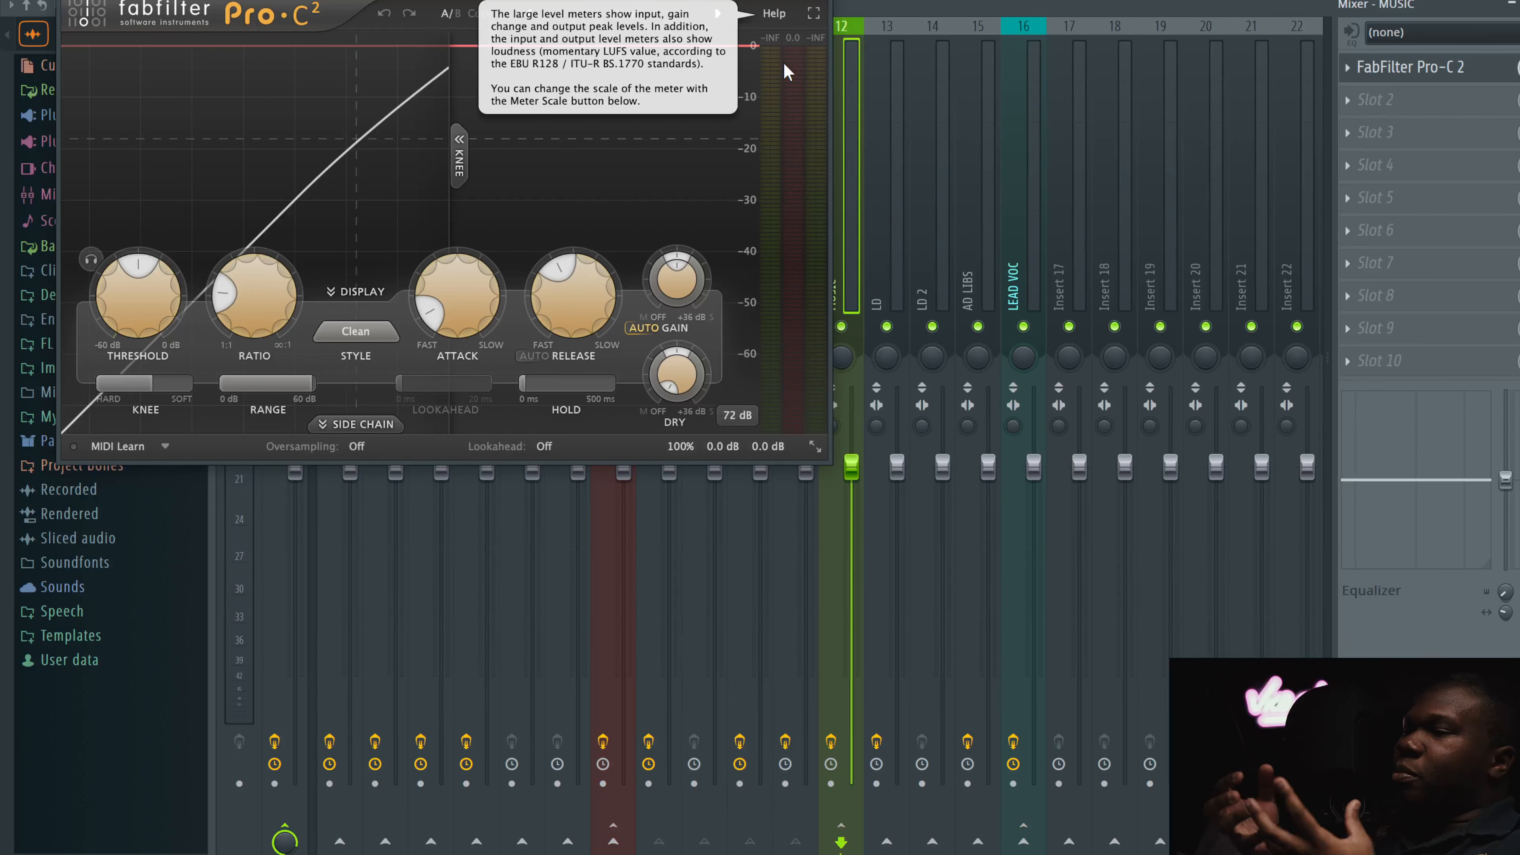
{"action": "left_click", "coordinate": [831, 3]}
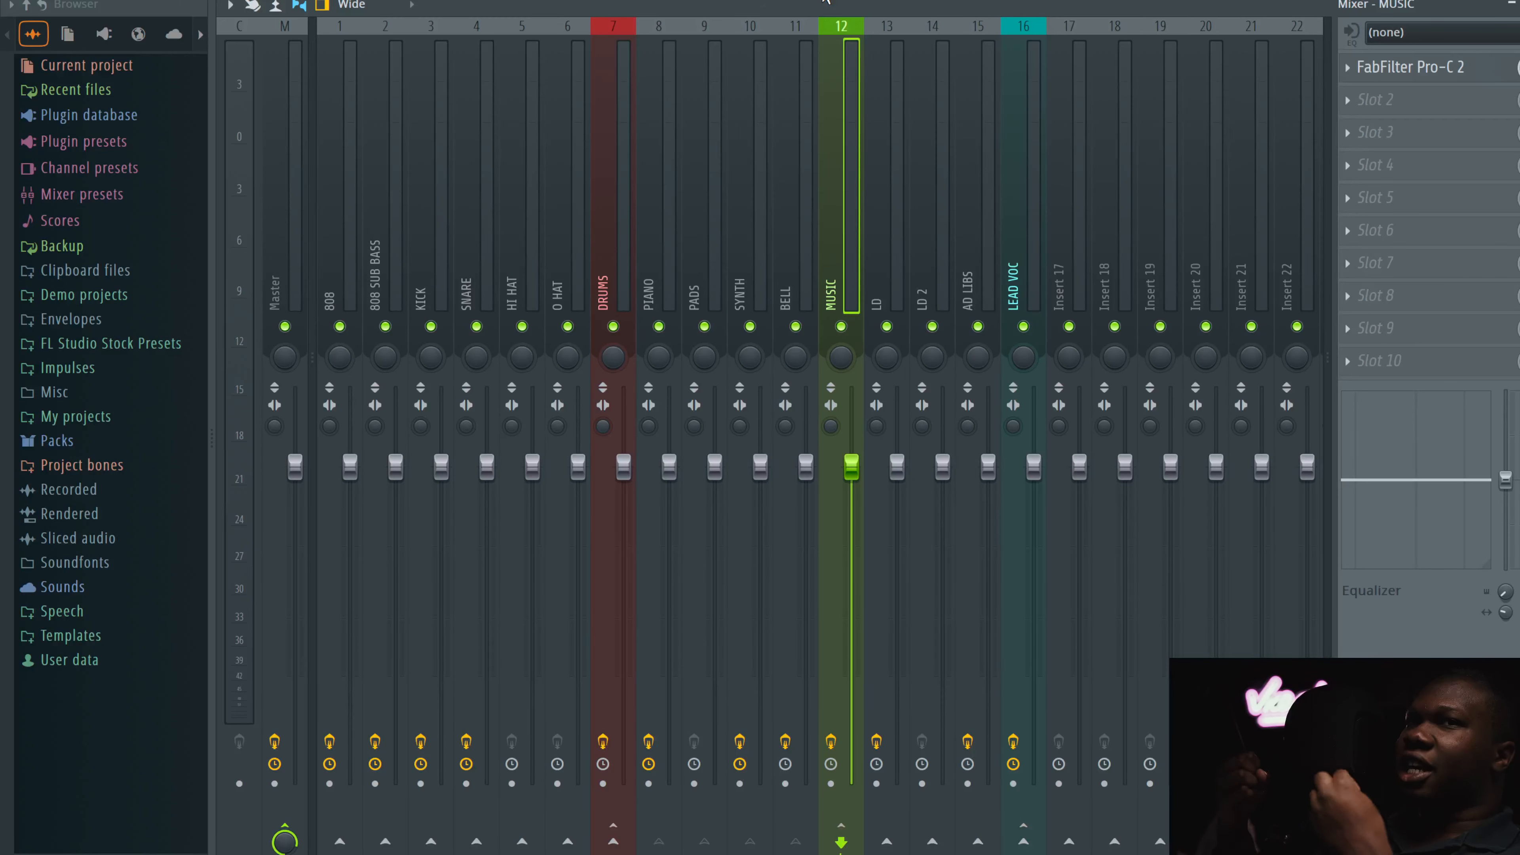
Step: Select the LD channel, open its Waves Tune Real-Time plugin to review it, then close it
{"action": "left_click", "coordinate": [908, 277]}
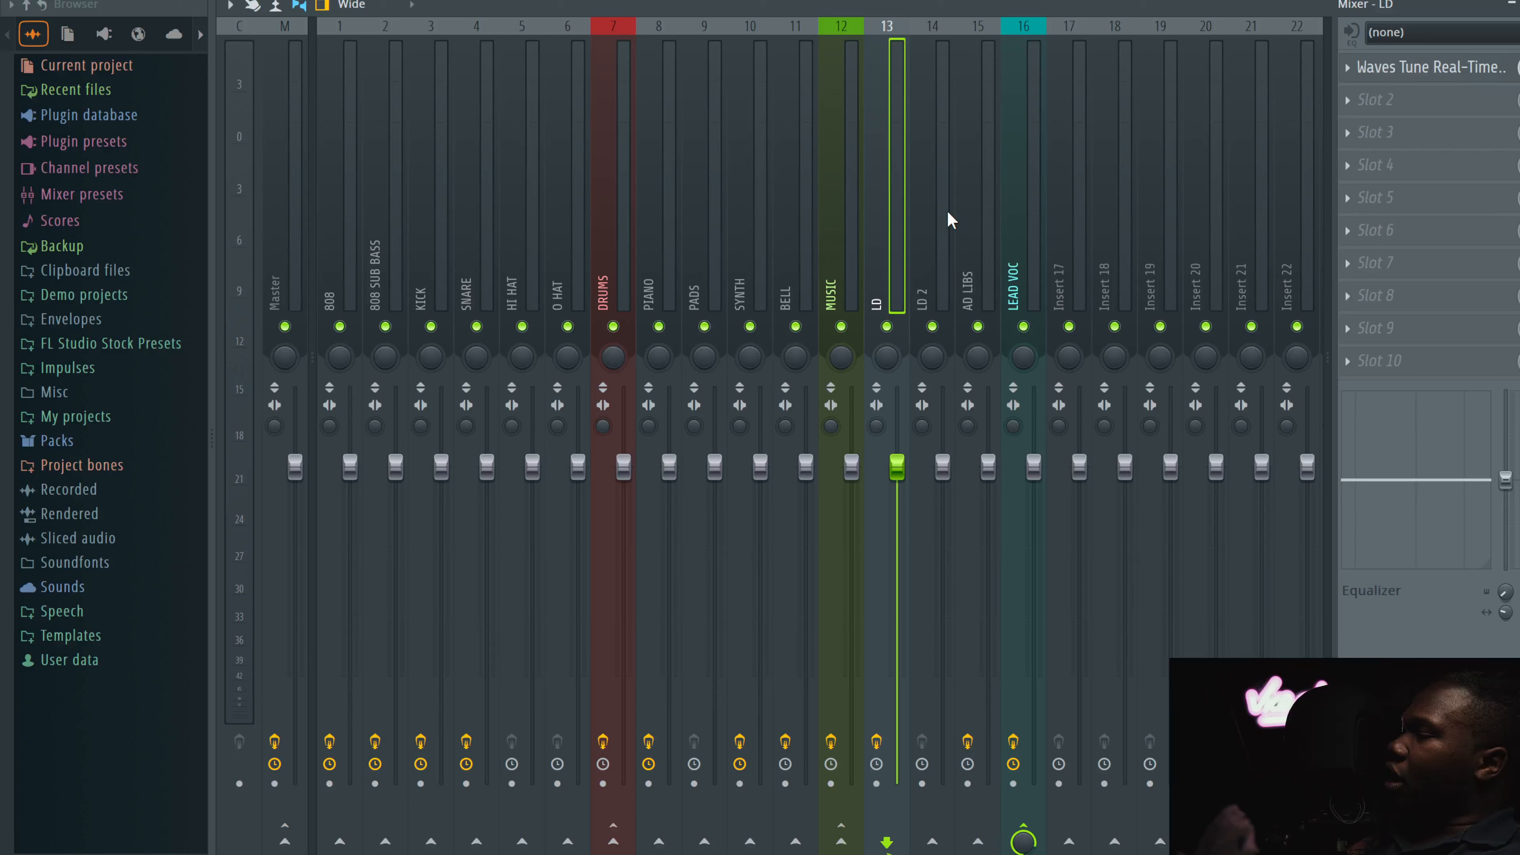
{"action": "left_click", "coordinate": [925, 202]}
{"action": "left_click", "coordinate": [880, 198]}
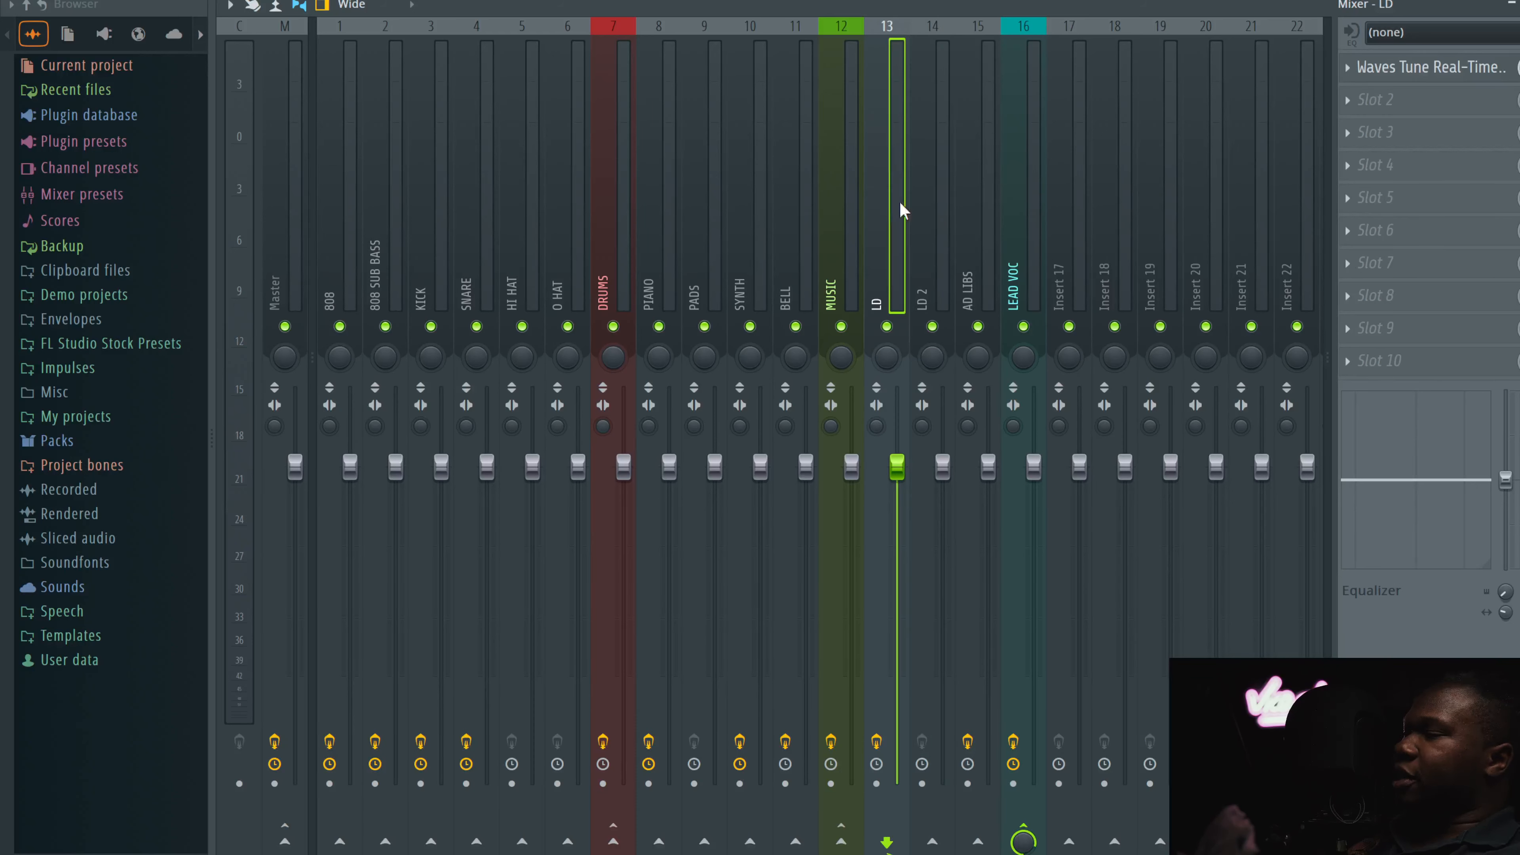
{"action": "left_click", "coordinate": [929, 187]}
{"action": "left_click", "coordinate": [897, 187]}
{"action": "left_click", "coordinate": [1460, 66]}
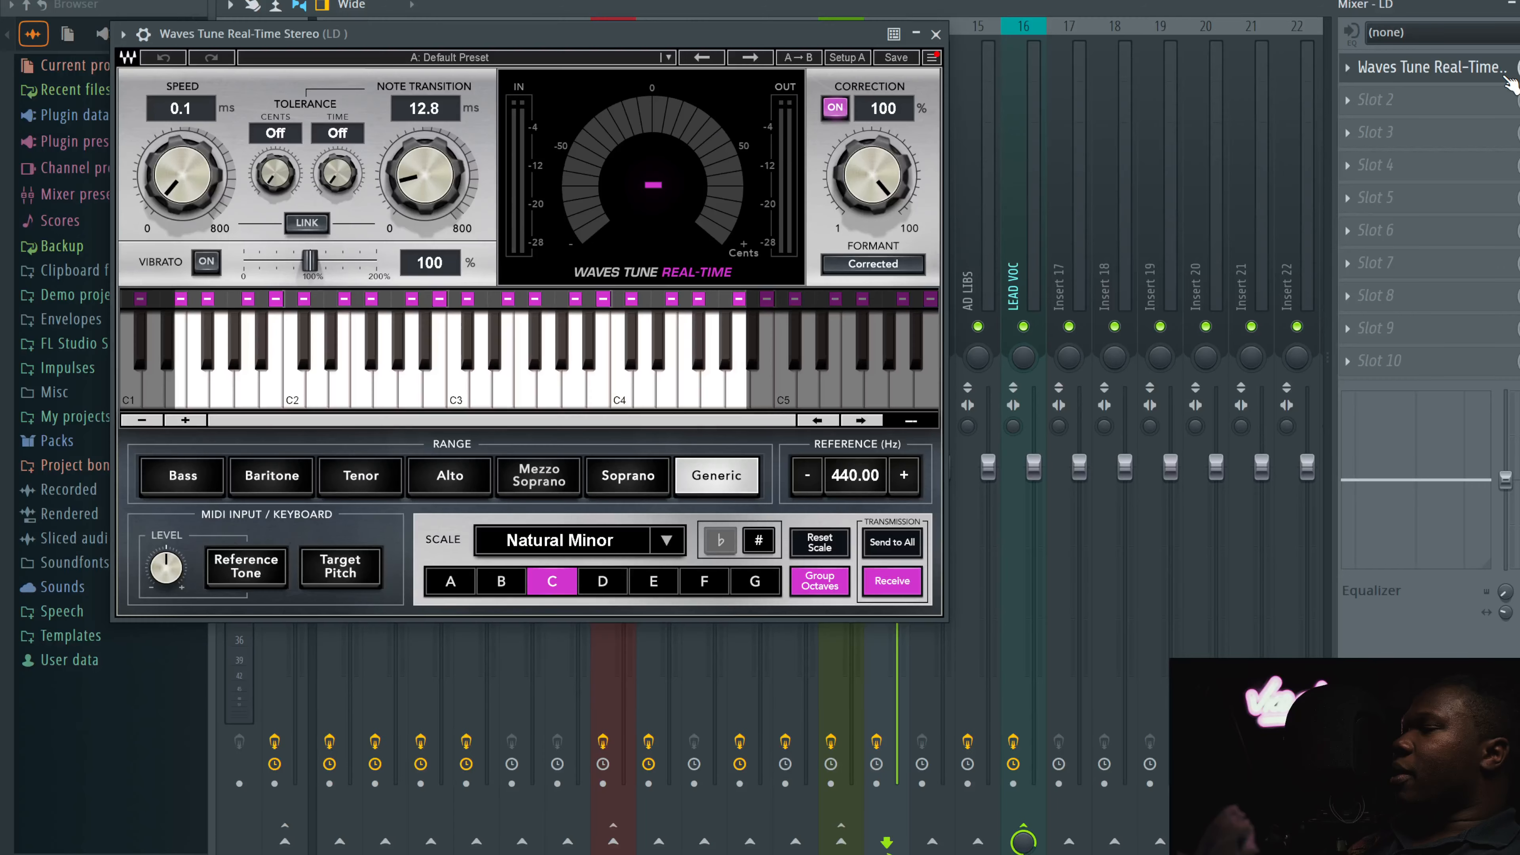
{"action": "left_click", "coordinate": [938, 36]}
Step: Browse the LD 2 and AD LIBS channels' effects, then select the LEAD VOC channel
{"action": "left_click", "coordinate": [939, 210]}
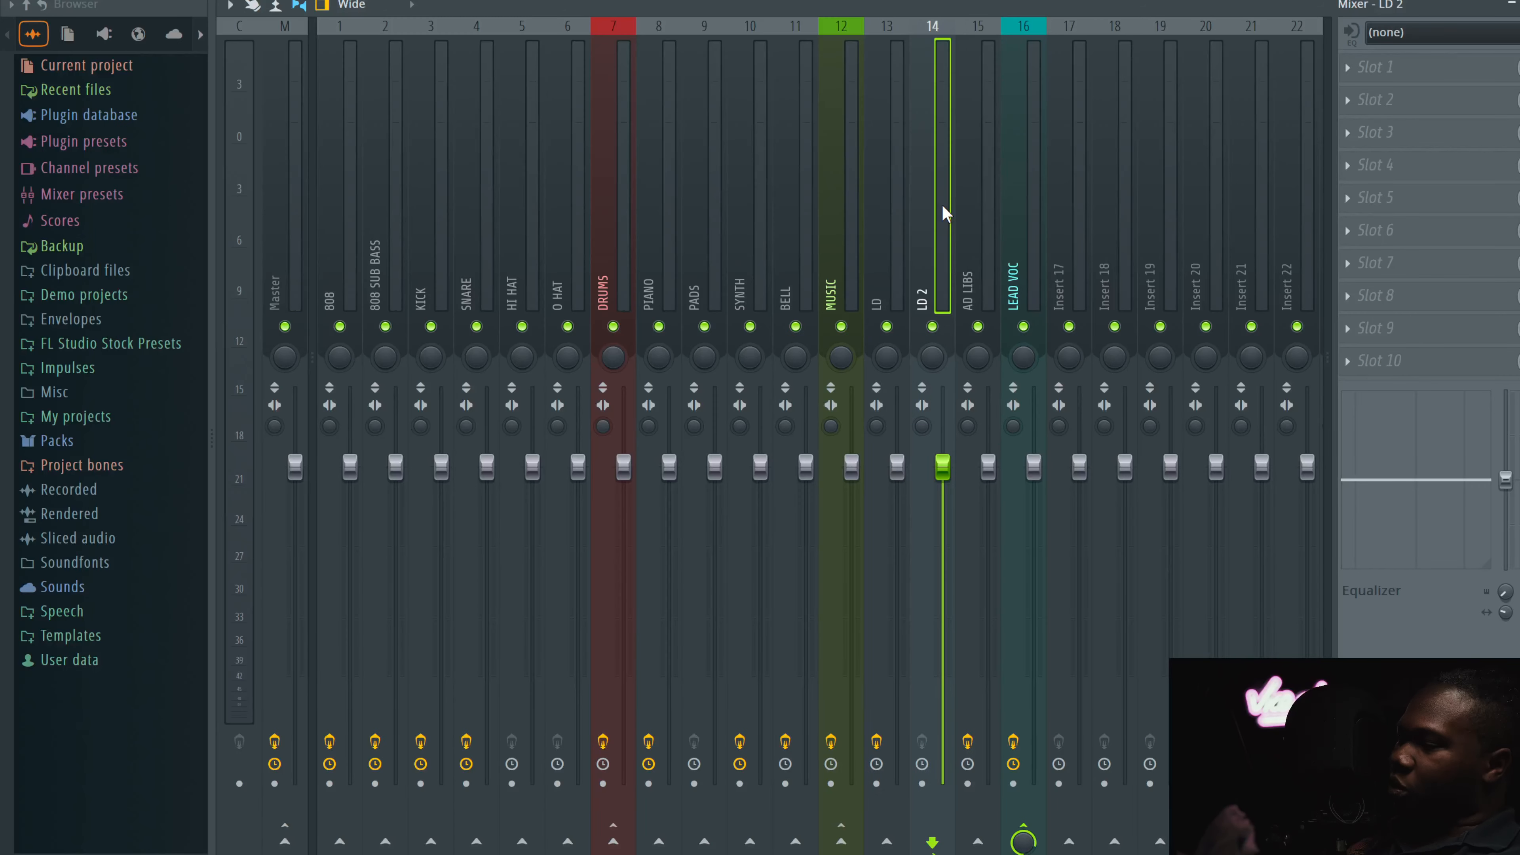
{"action": "left_click", "coordinate": [976, 212]}
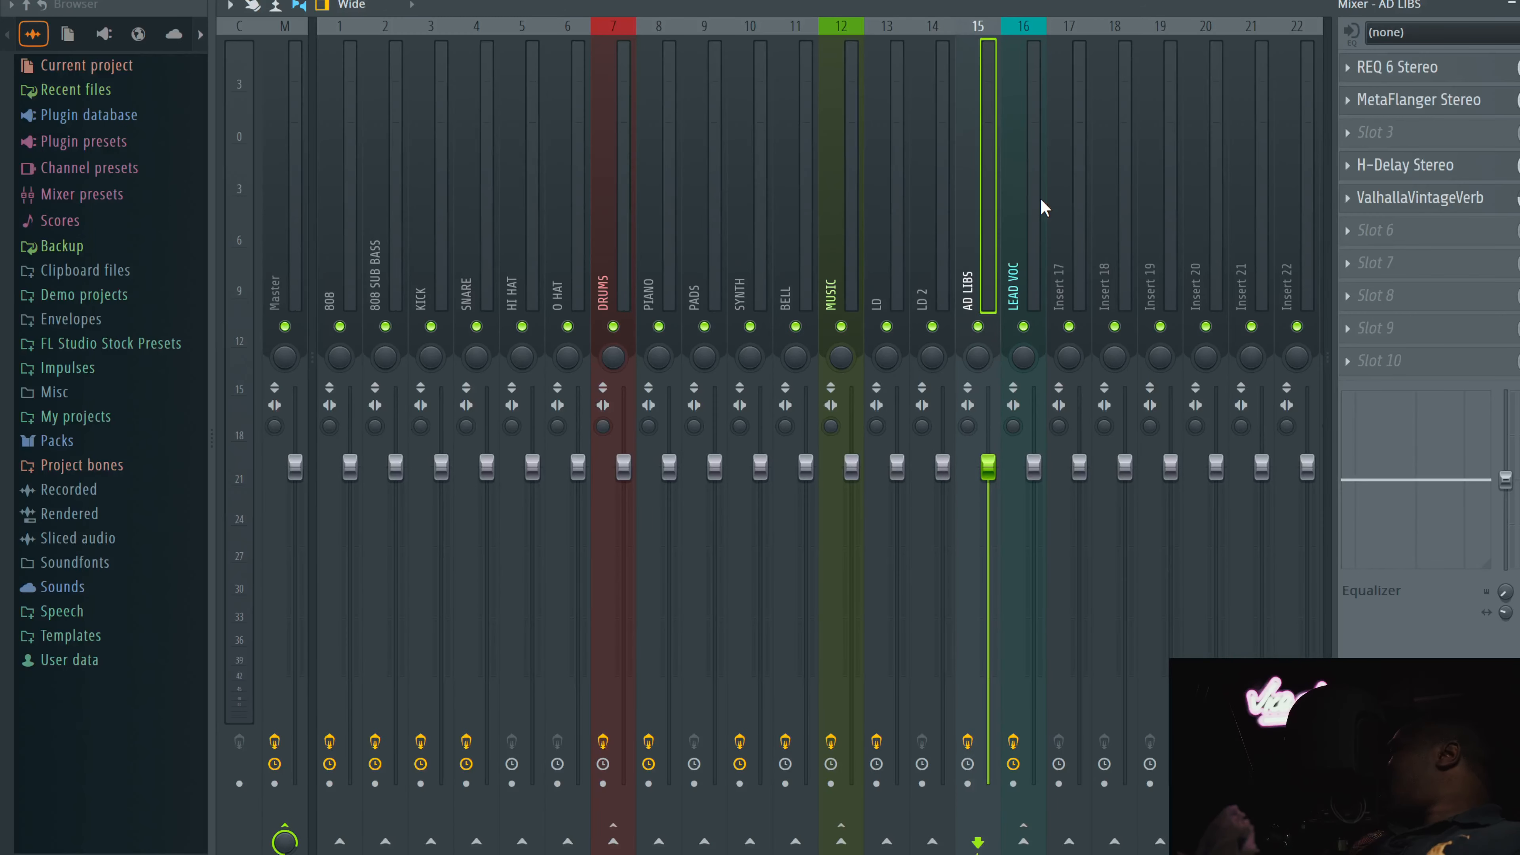
{"action": "left_click", "coordinate": [1036, 244]}
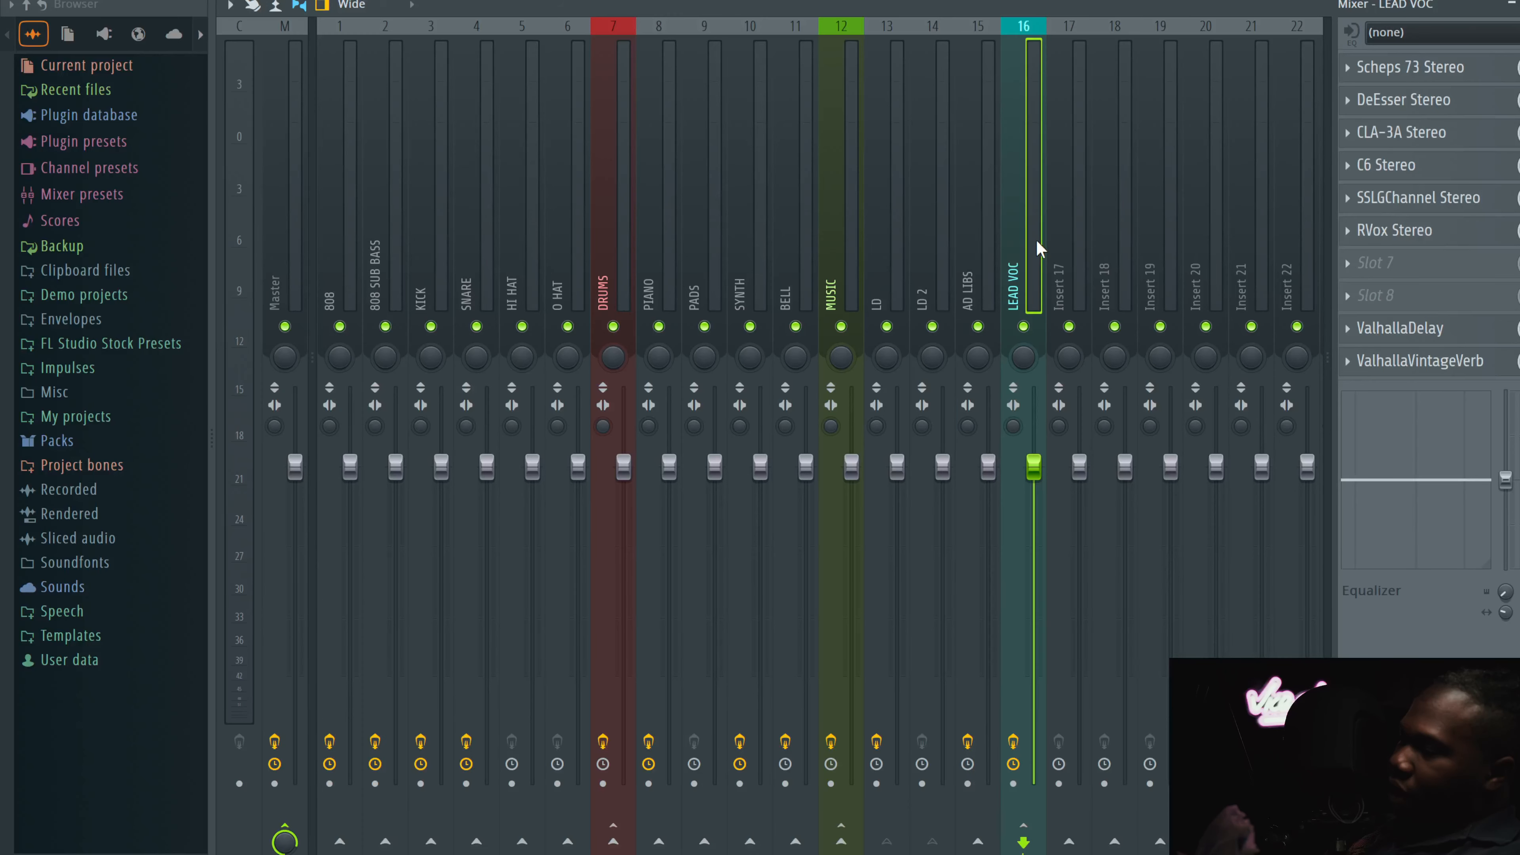
Step: Open Scheps 73, DeEsser and CLA-3A on the LEAD VOC channel, then close their windows
{"action": "left_click", "coordinate": [1393, 67]}
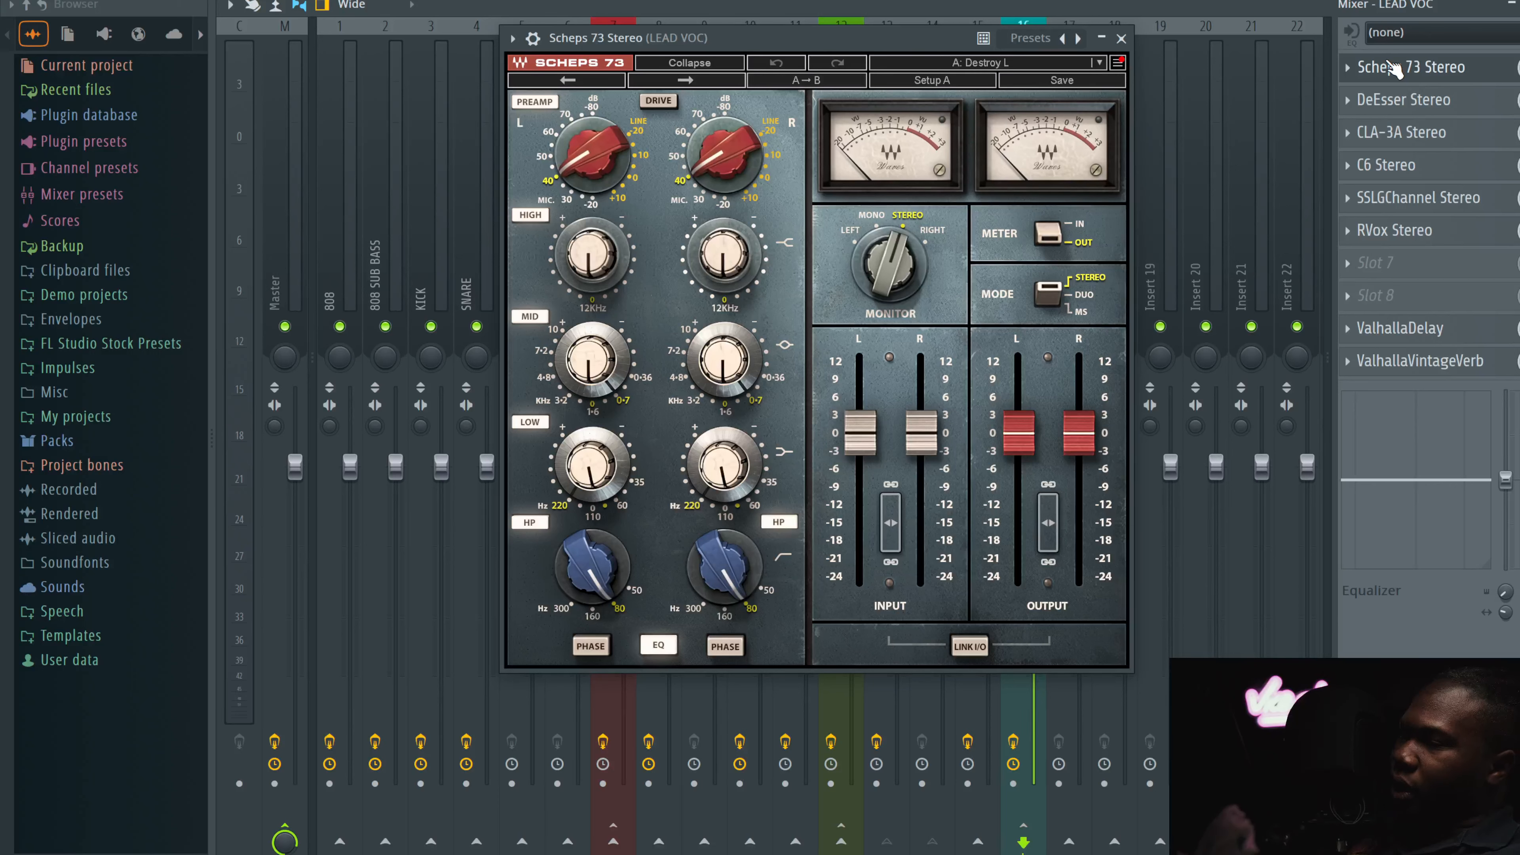
{"action": "left_click", "coordinate": [1419, 107]}
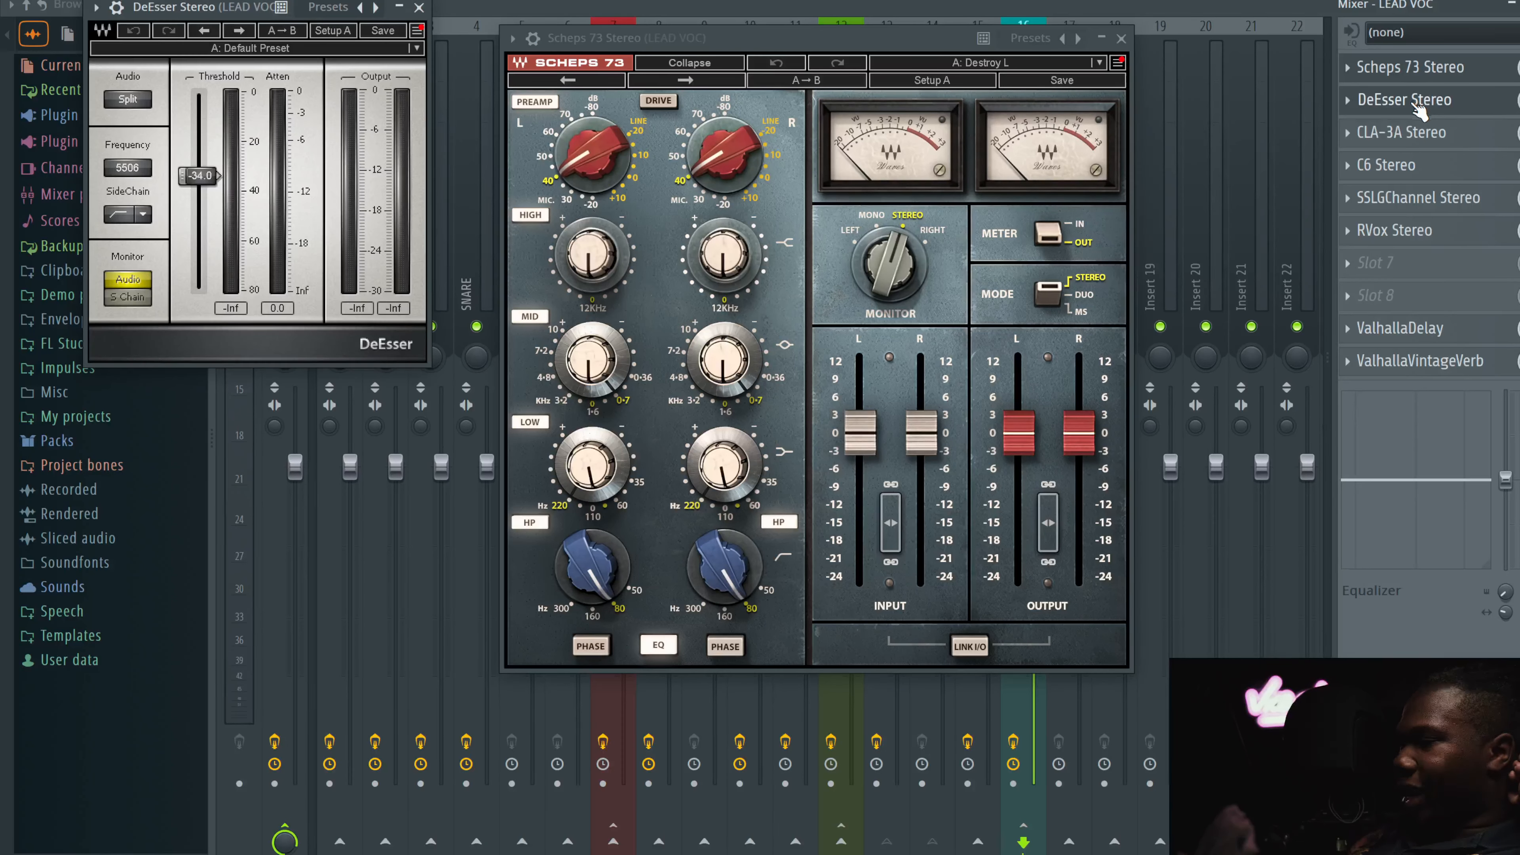
{"action": "left_click", "coordinate": [1412, 132]}
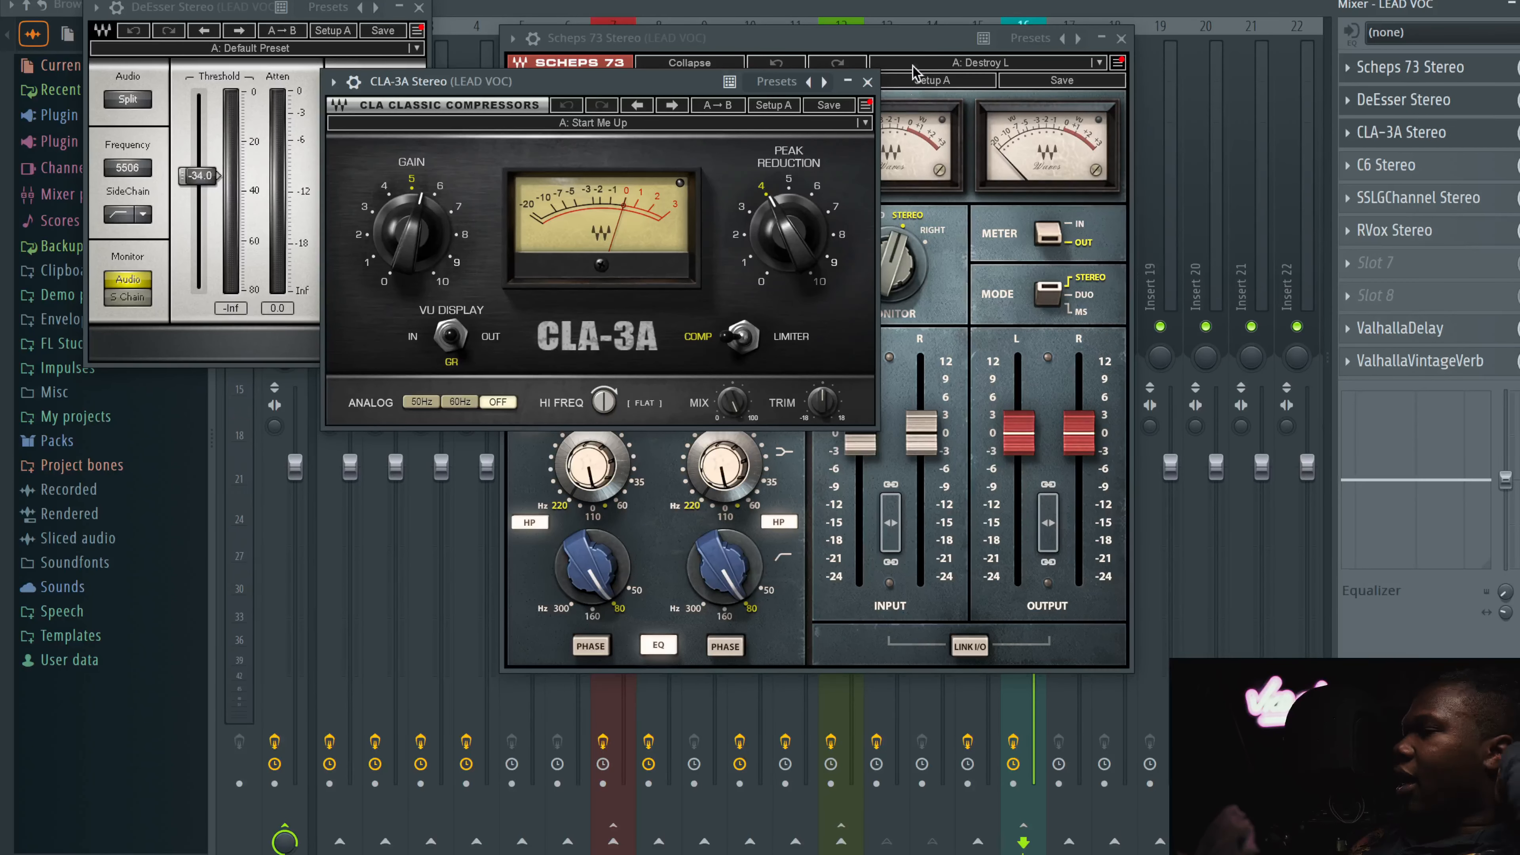
{"action": "left_click", "coordinate": [868, 82]}
{"action": "left_click", "coordinate": [418, 7]}
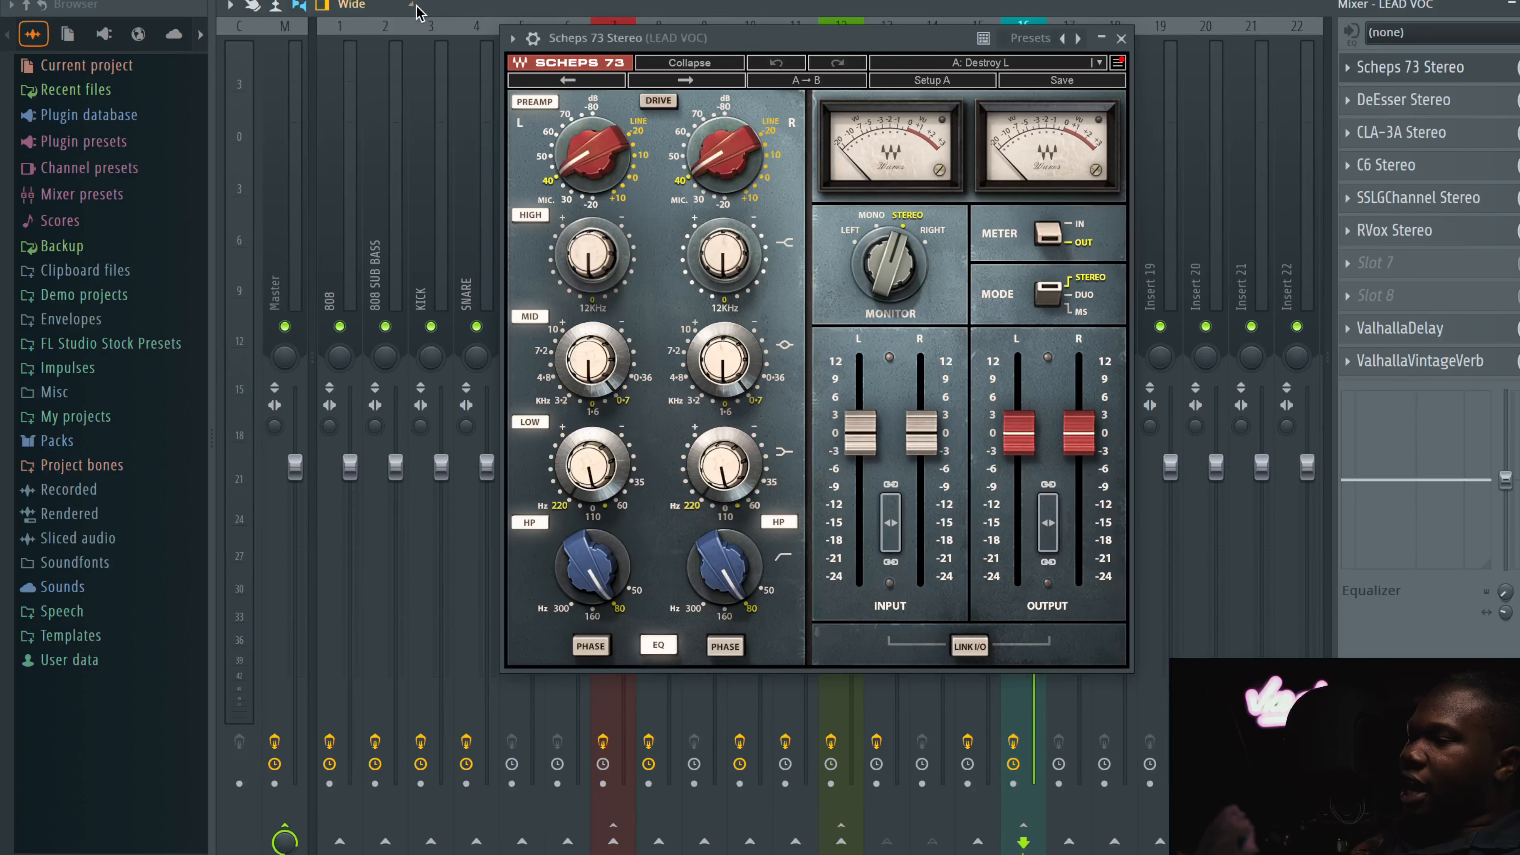
{"action": "left_click", "coordinate": [1121, 38]}
Step: Review the CLA-3A, C6 and SSLGChannel plugins on LEAD VOC, closing each window afterwards
{"action": "left_click", "coordinate": [1469, 138]}
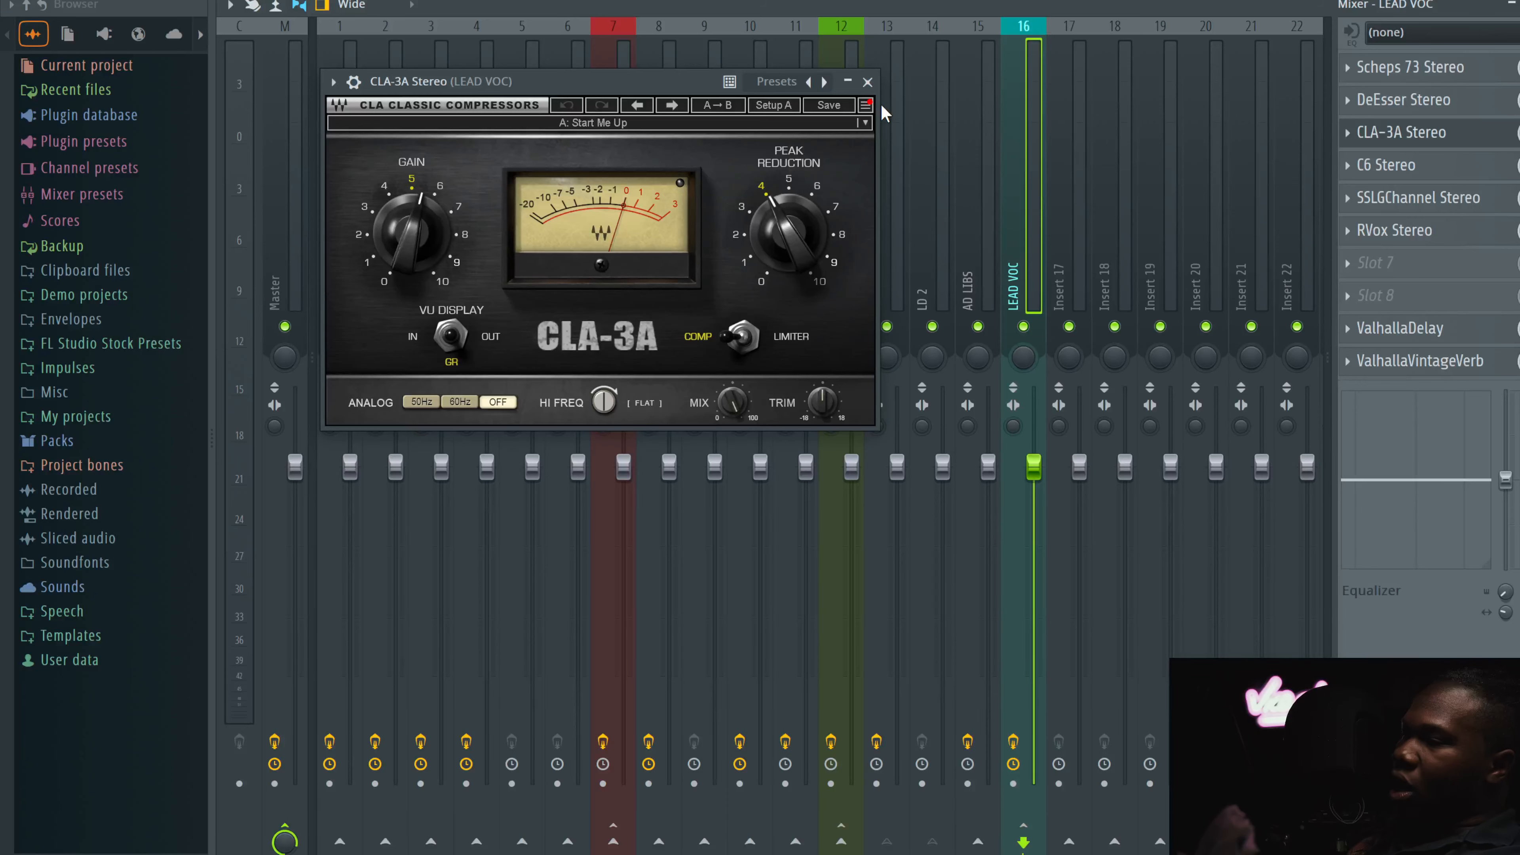
{"action": "left_click", "coordinate": [867, 82]}
{"action": "left_click", "coordinate": [1466, 168]}
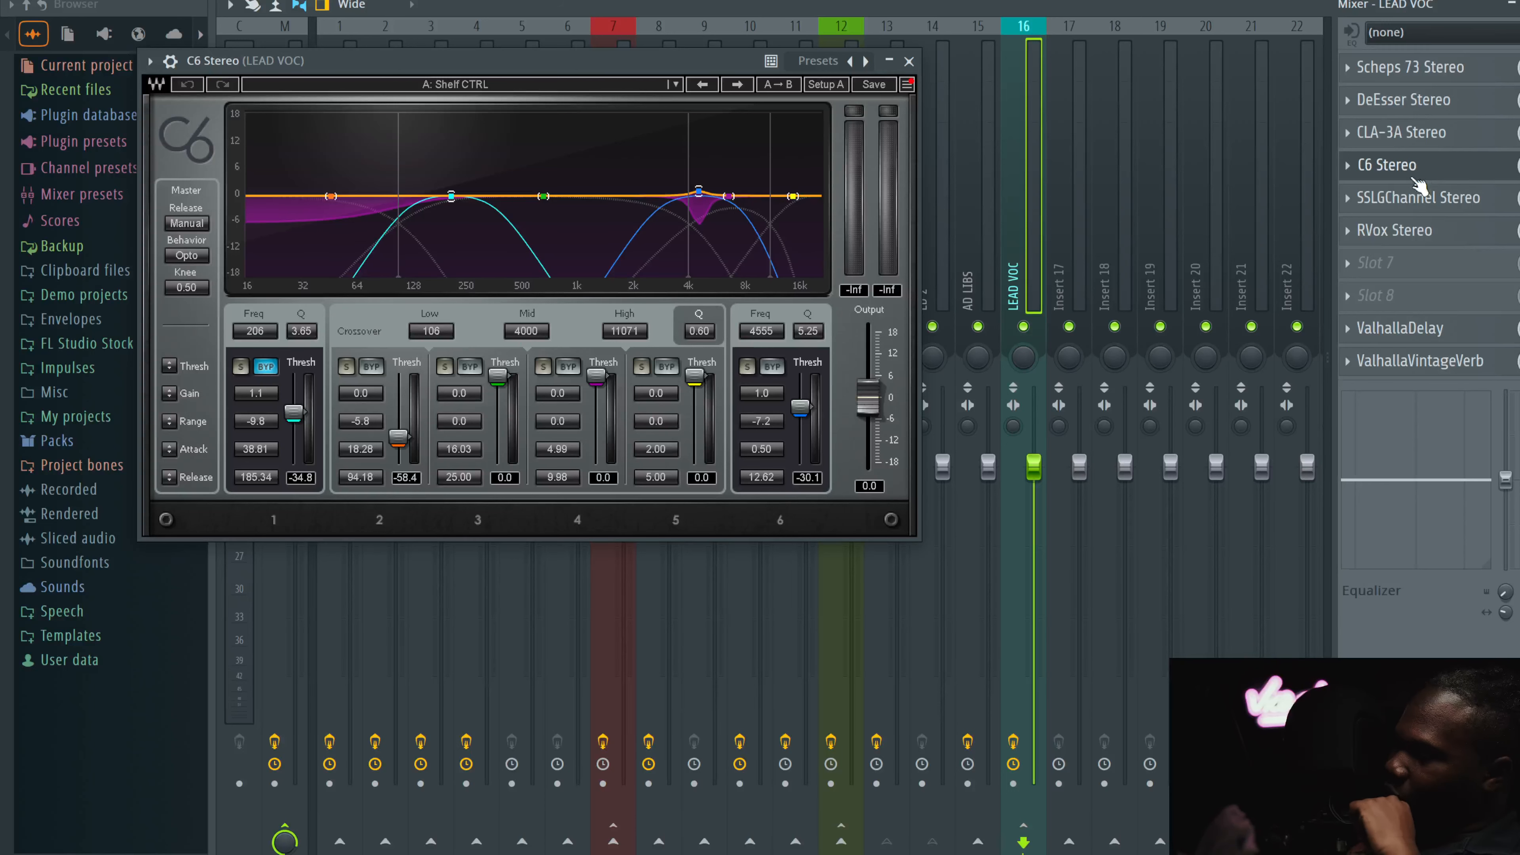
{"action": "left_click", "coordinate": [1418, 197]}
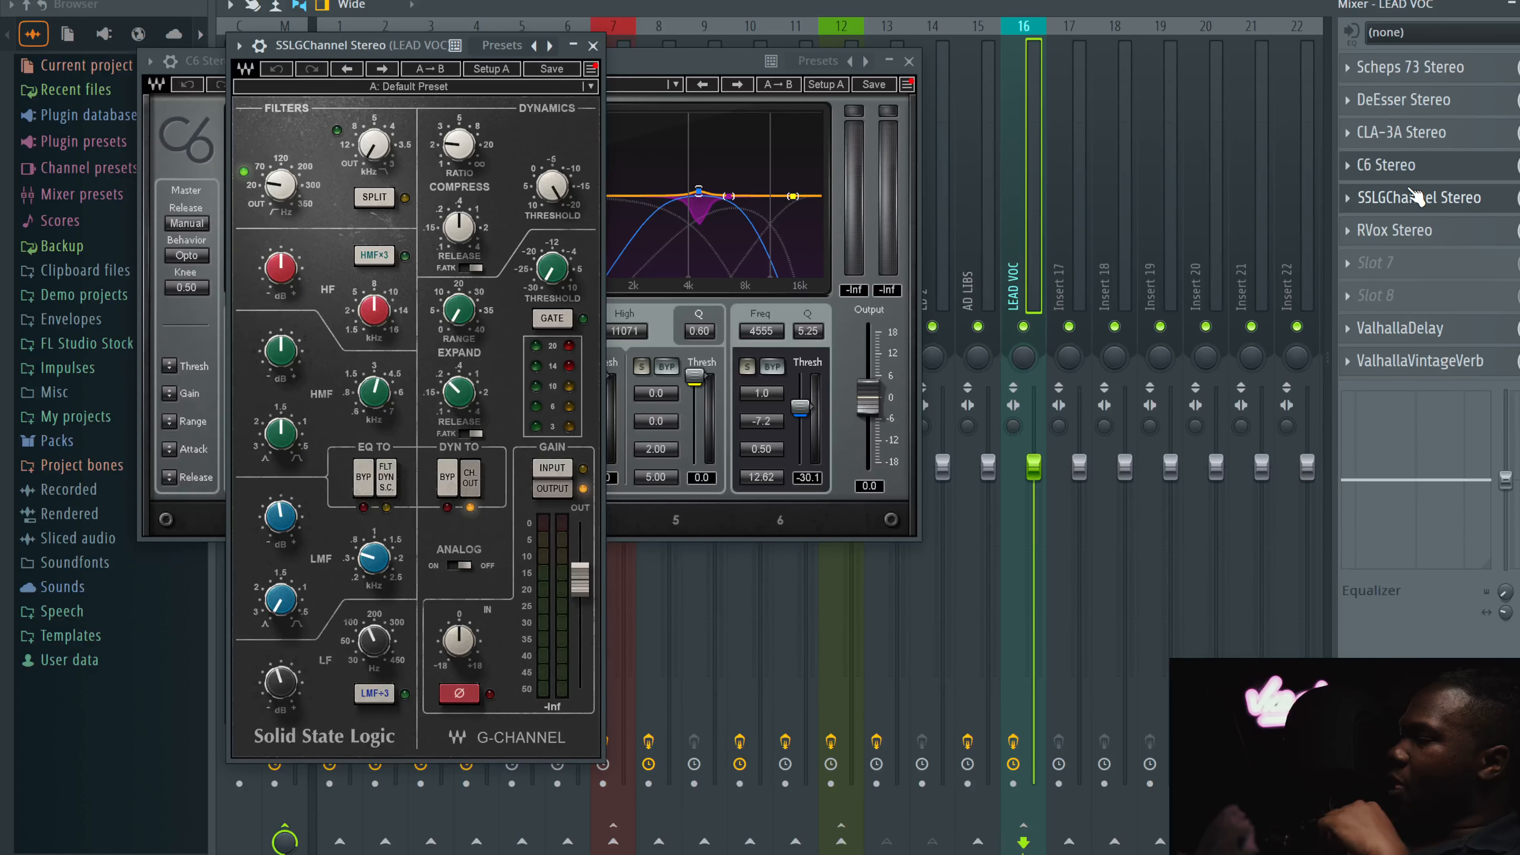
{"action": "left_click", "coordinate": [909, 60]}
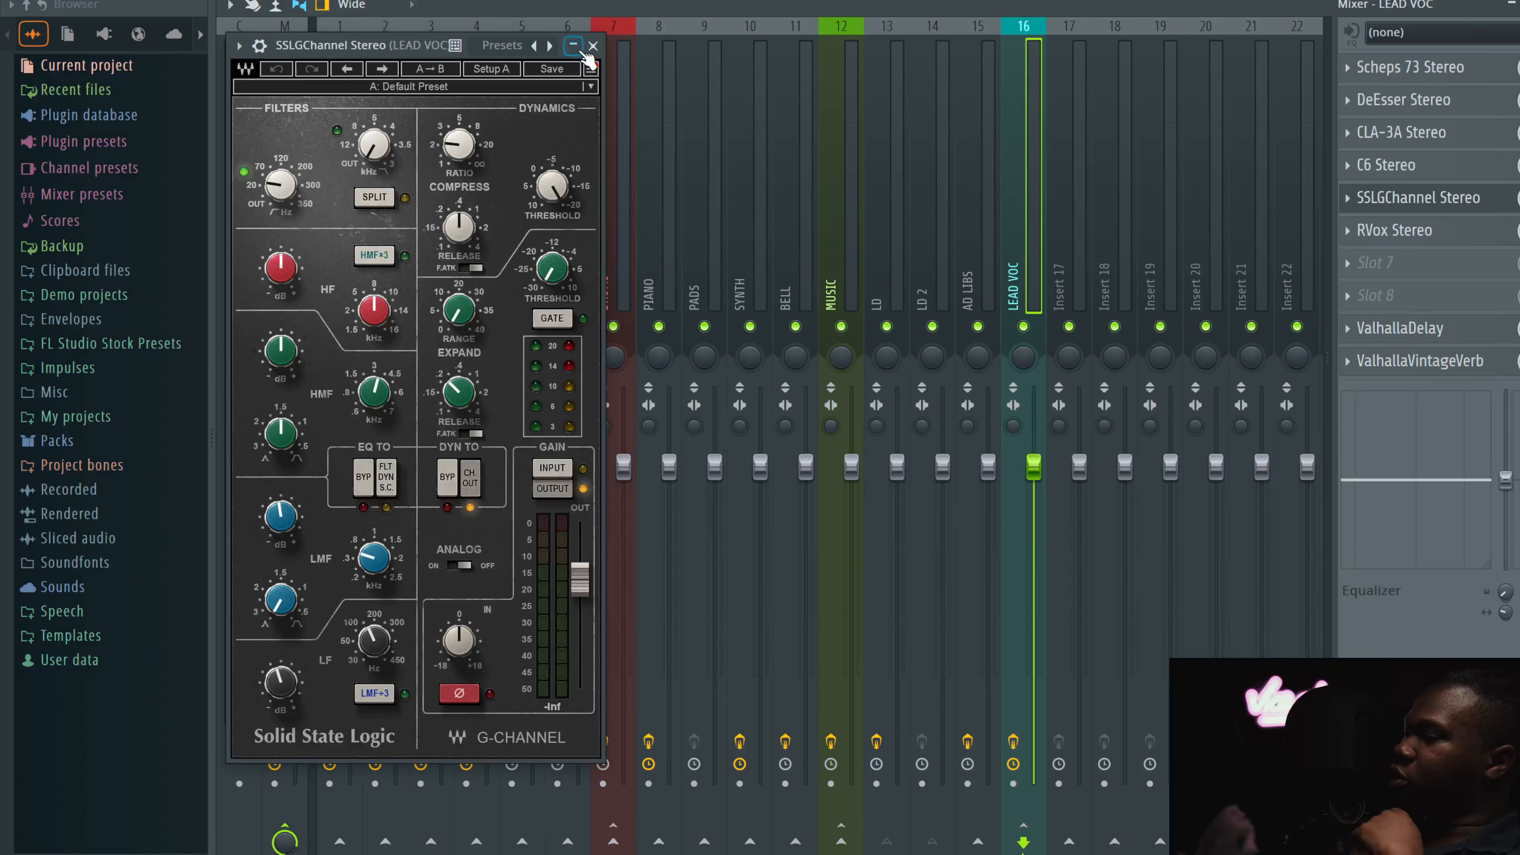
{"action": "left_click", "coordinate": [593, 46]}
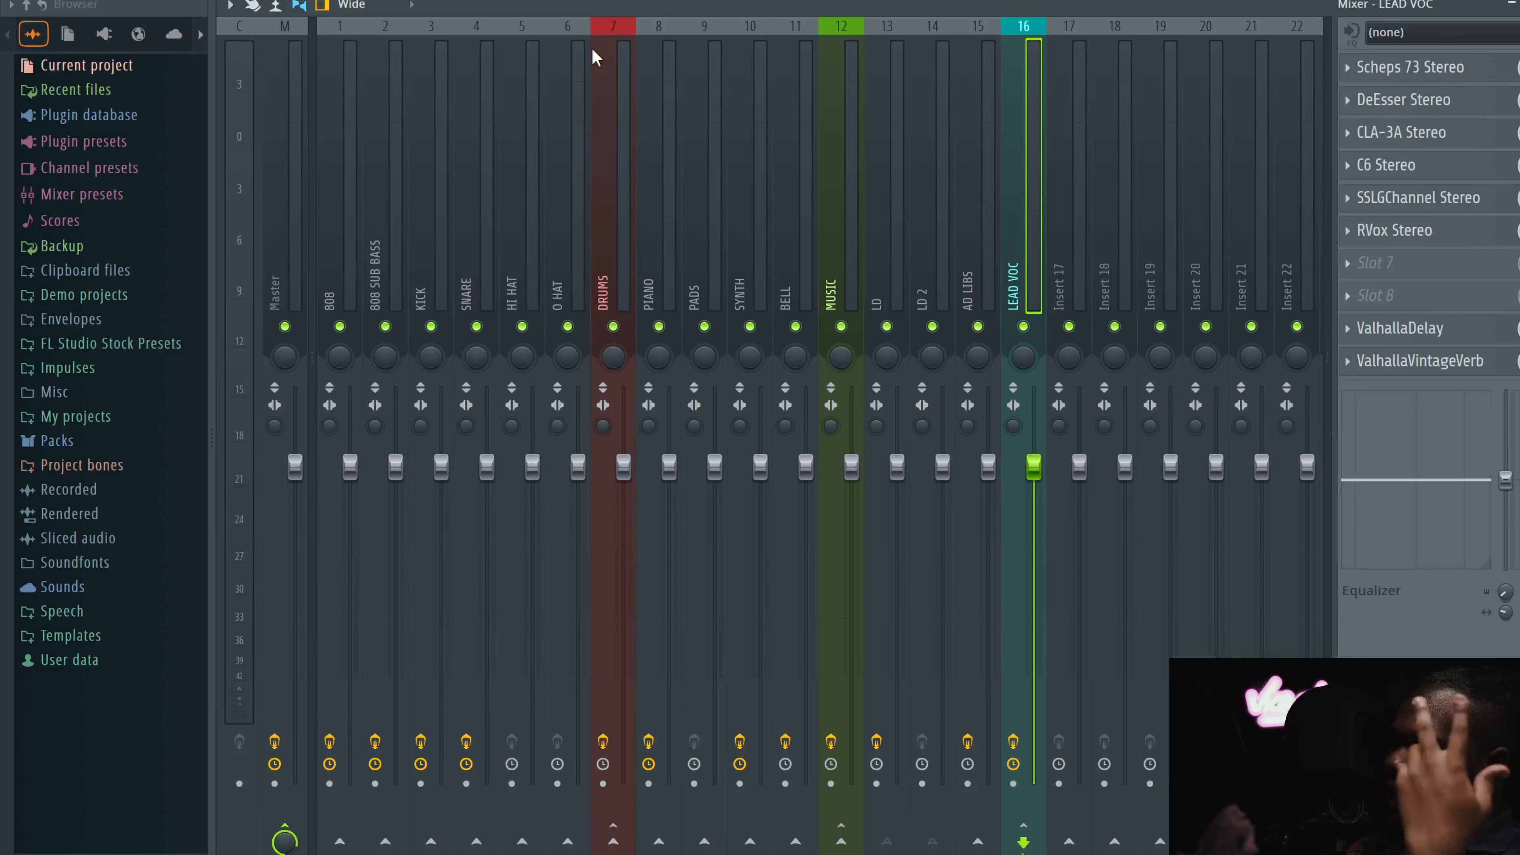
Step: Open ValhallaDelay and ValhallaVintageVerb on LEAD VOC, then dismiss the plugin windows
{"action": "left_click", "coordinate": [1400, 328]}
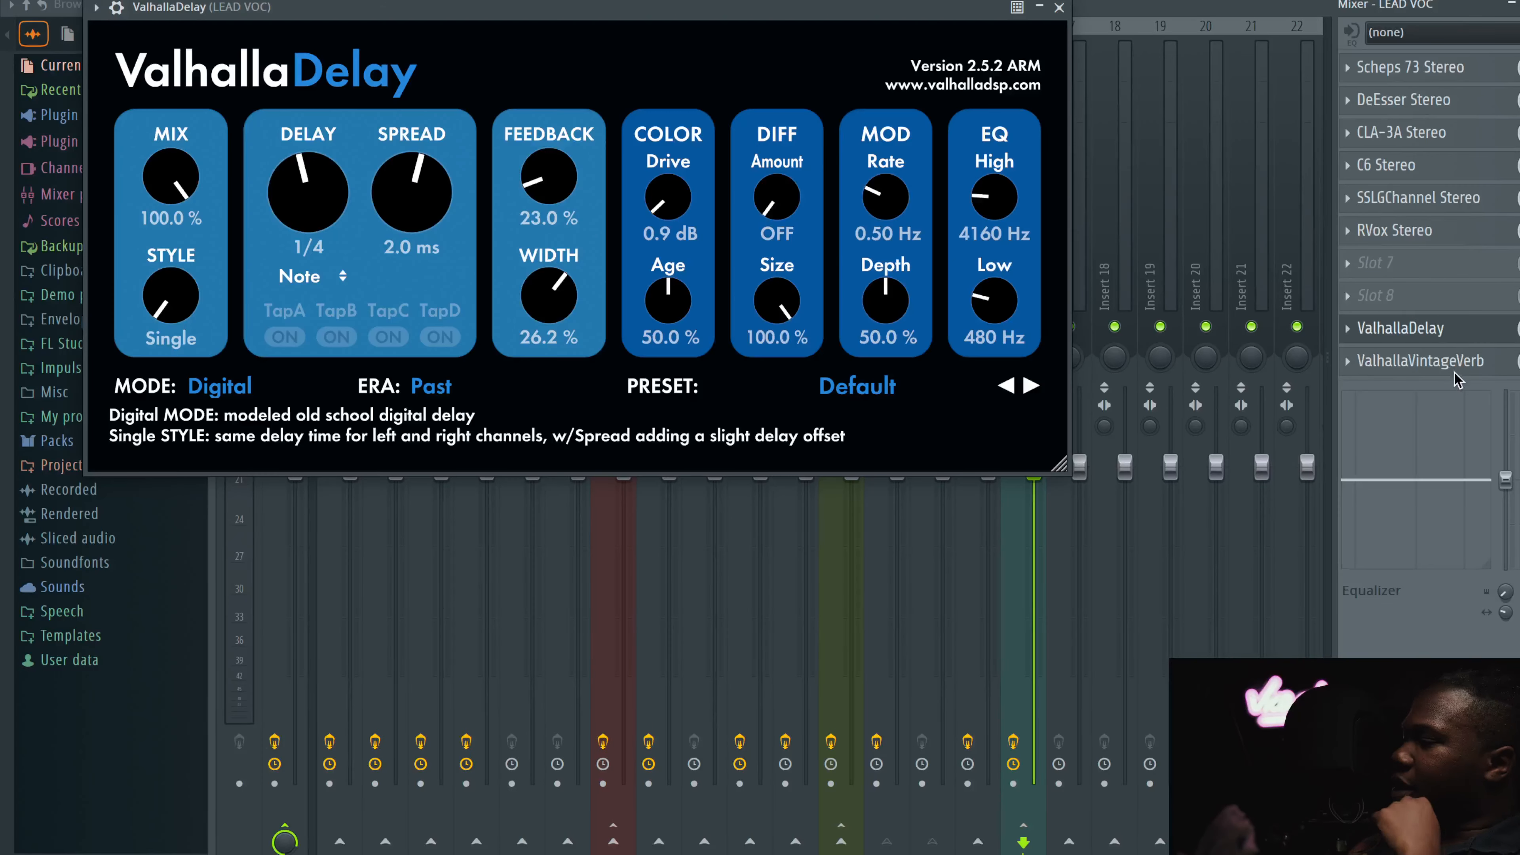
{"action": "left_click", "coordinate": [1454, 367]}
{"action": "key", "text": "Escape"}
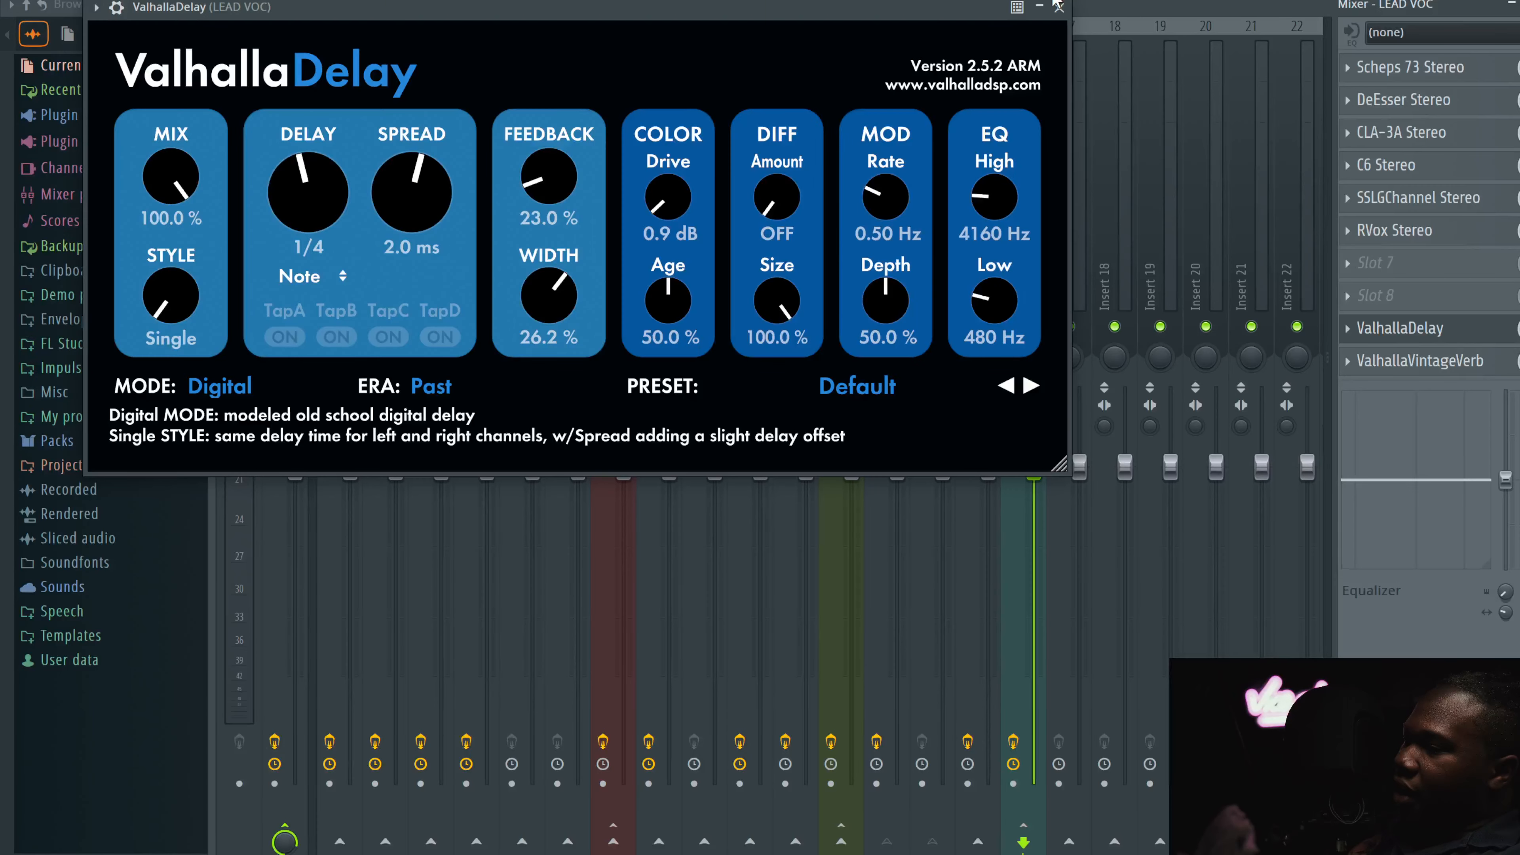
{"action": "key", "text": "Escape"}
Step: Select the Master channel and inspect its SSLComp Stereo buss compressor settings
{"action": "left_click", "coordinate": [302, 206]}
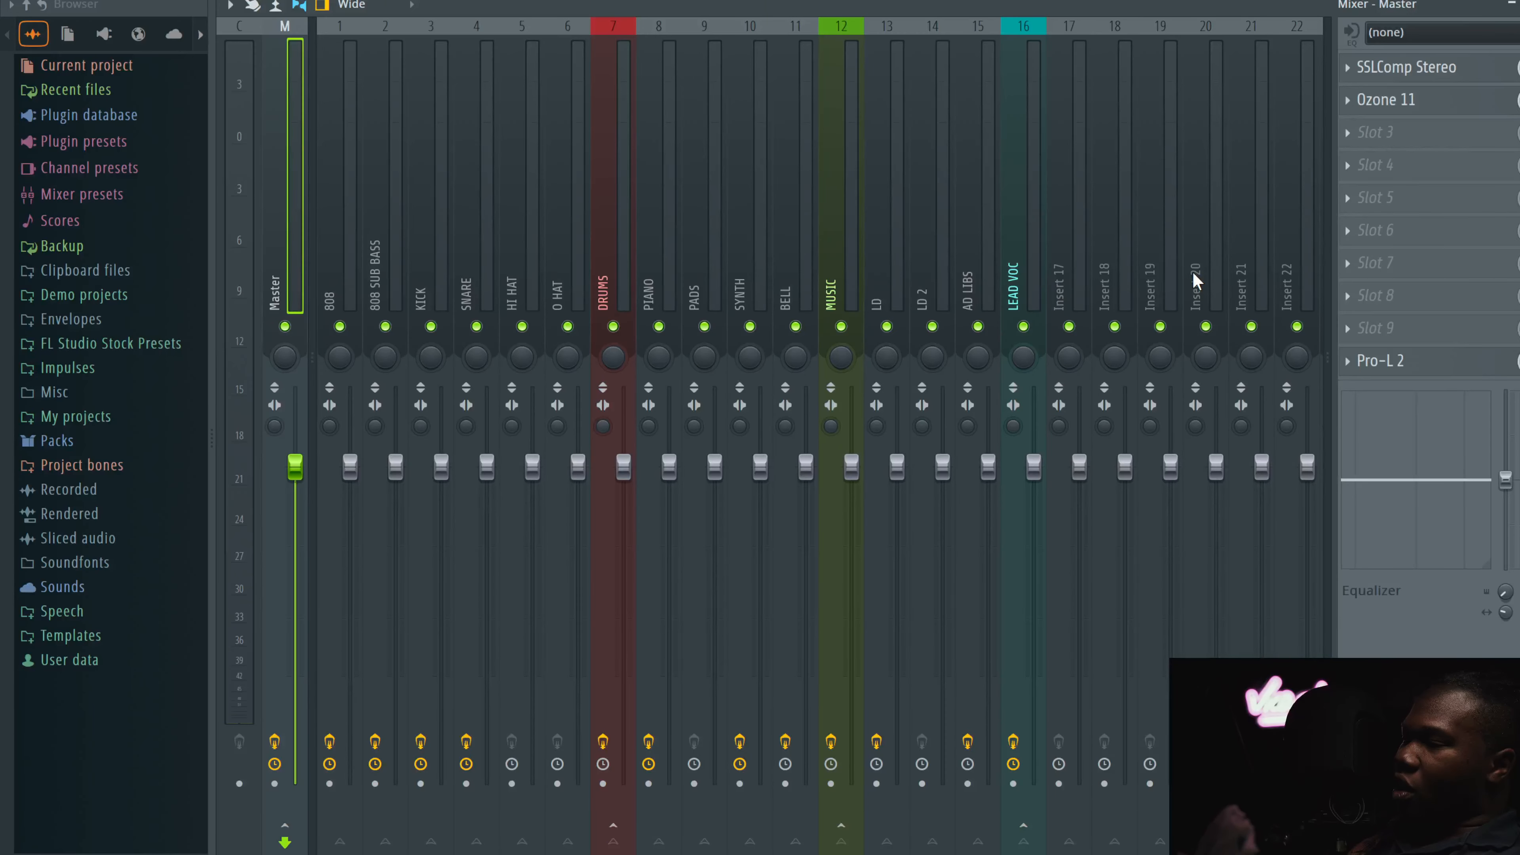
{"action": "left_click", "coordinate": [1403, 66]}
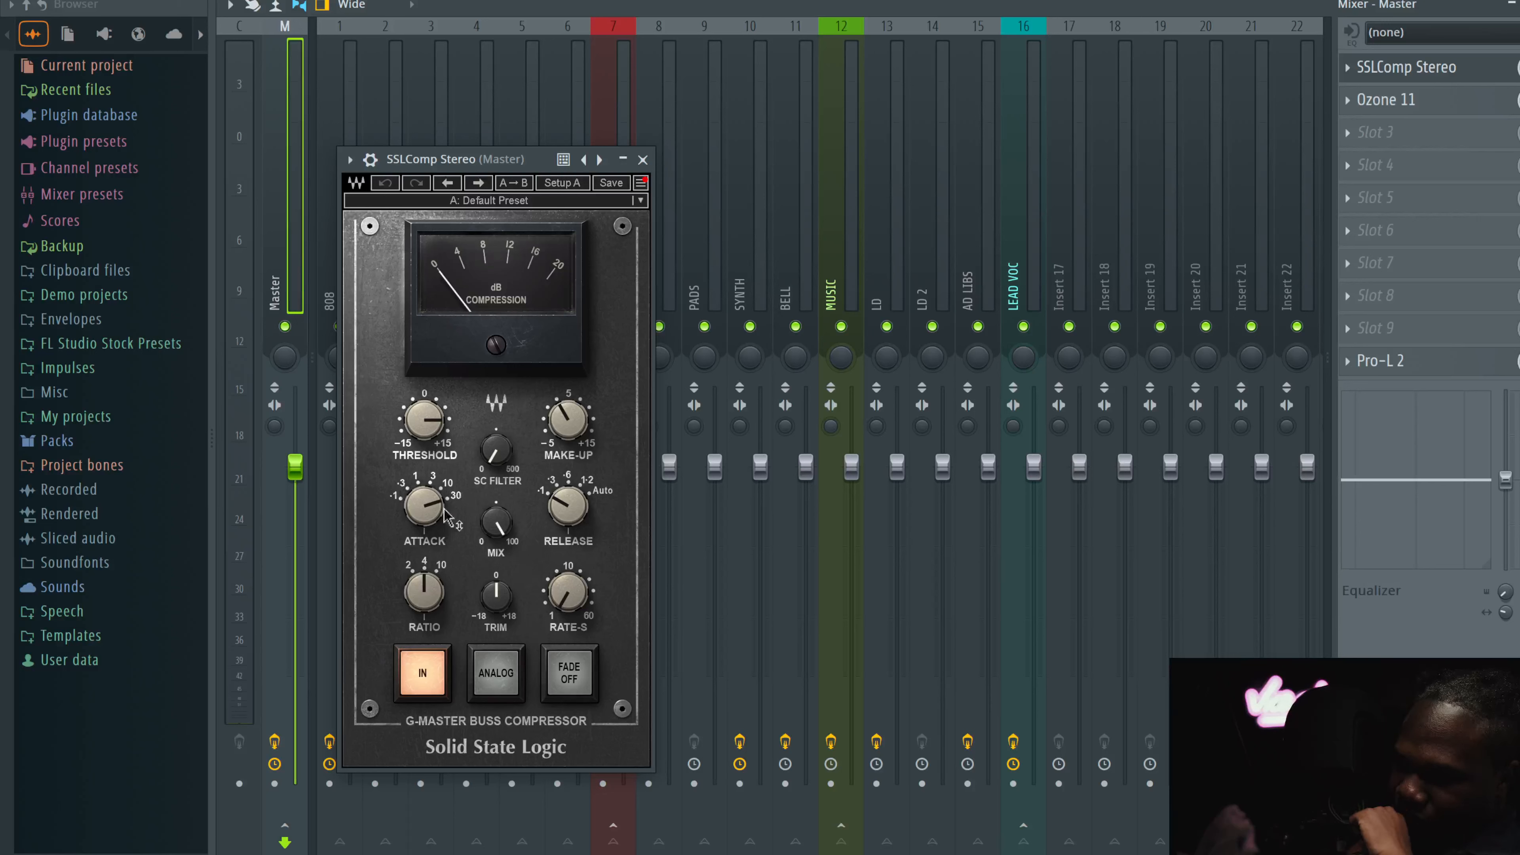
{"action": "left_click", "coordinate": [564, 528]}
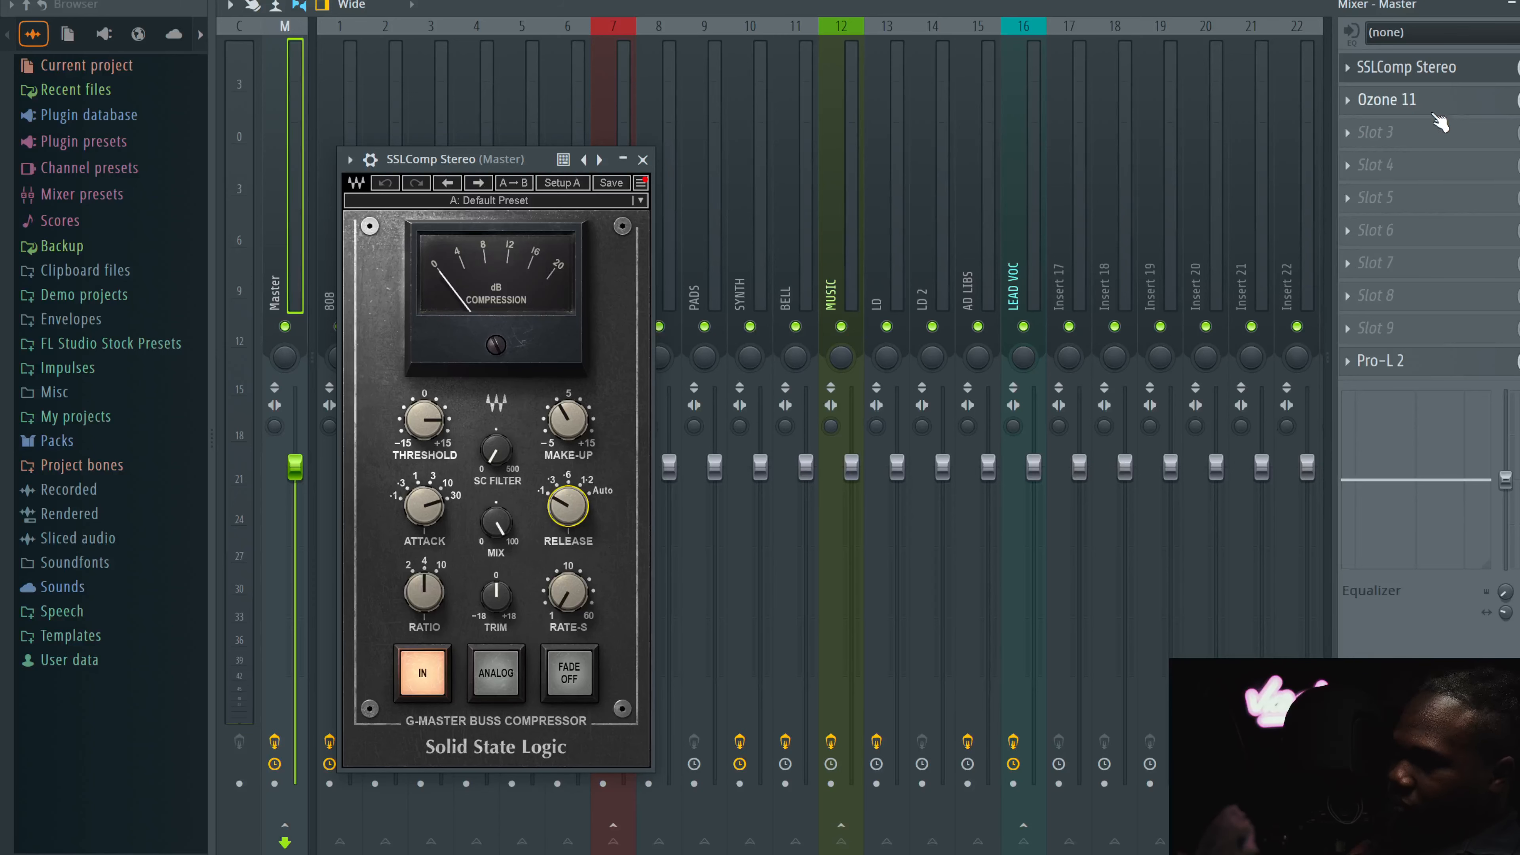
Step: Open Ozone 11 on the Master, view its Maximizer and Stabilizer modules, then close it
{"action": "left_click", "coordinate": [1444, 106]}
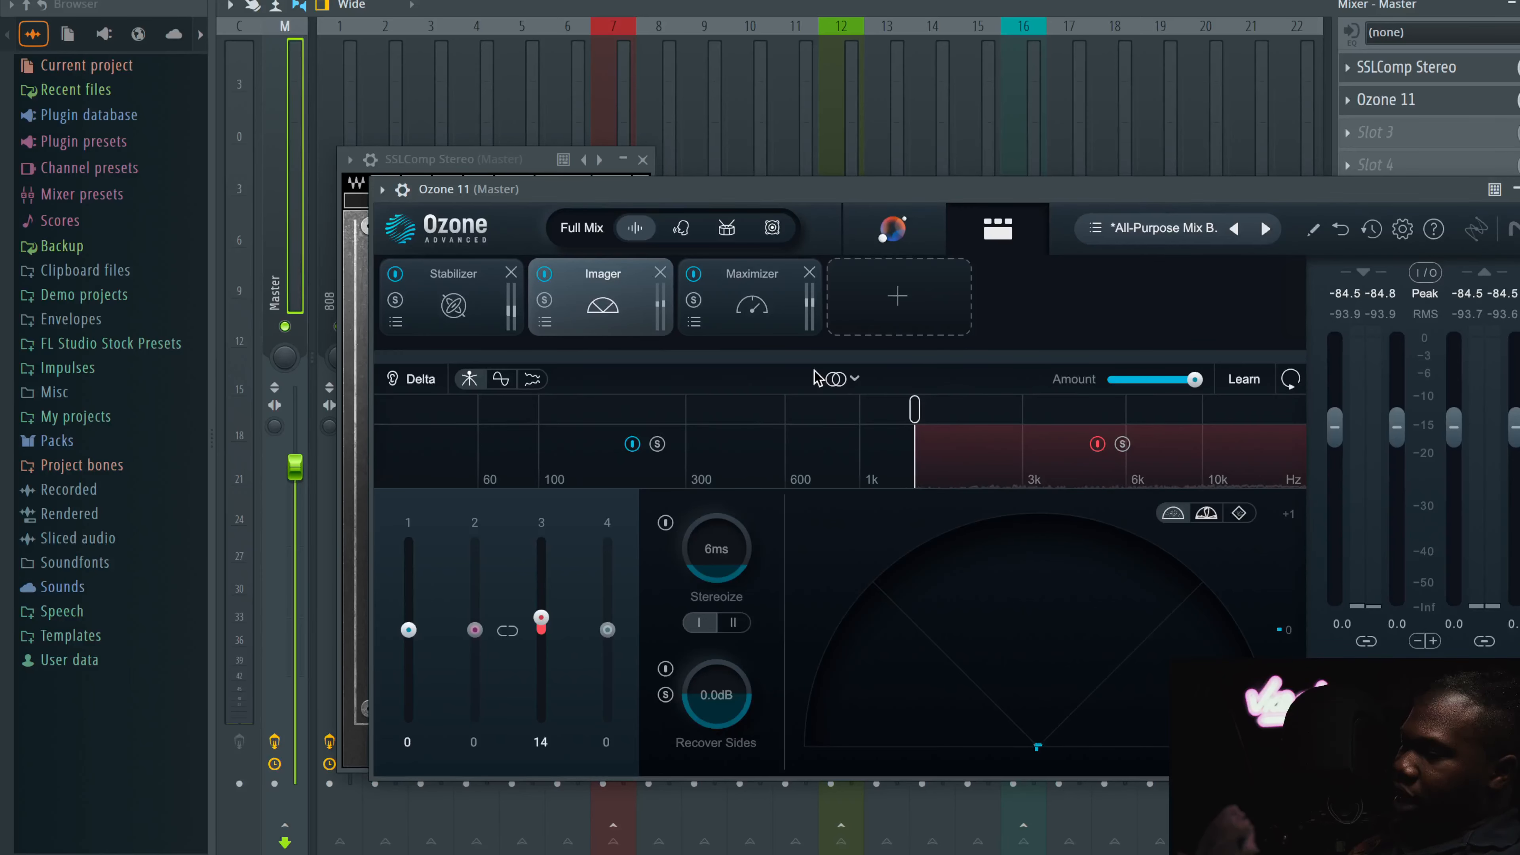
{"action": "left_click", "coordinate": [747, 325]}
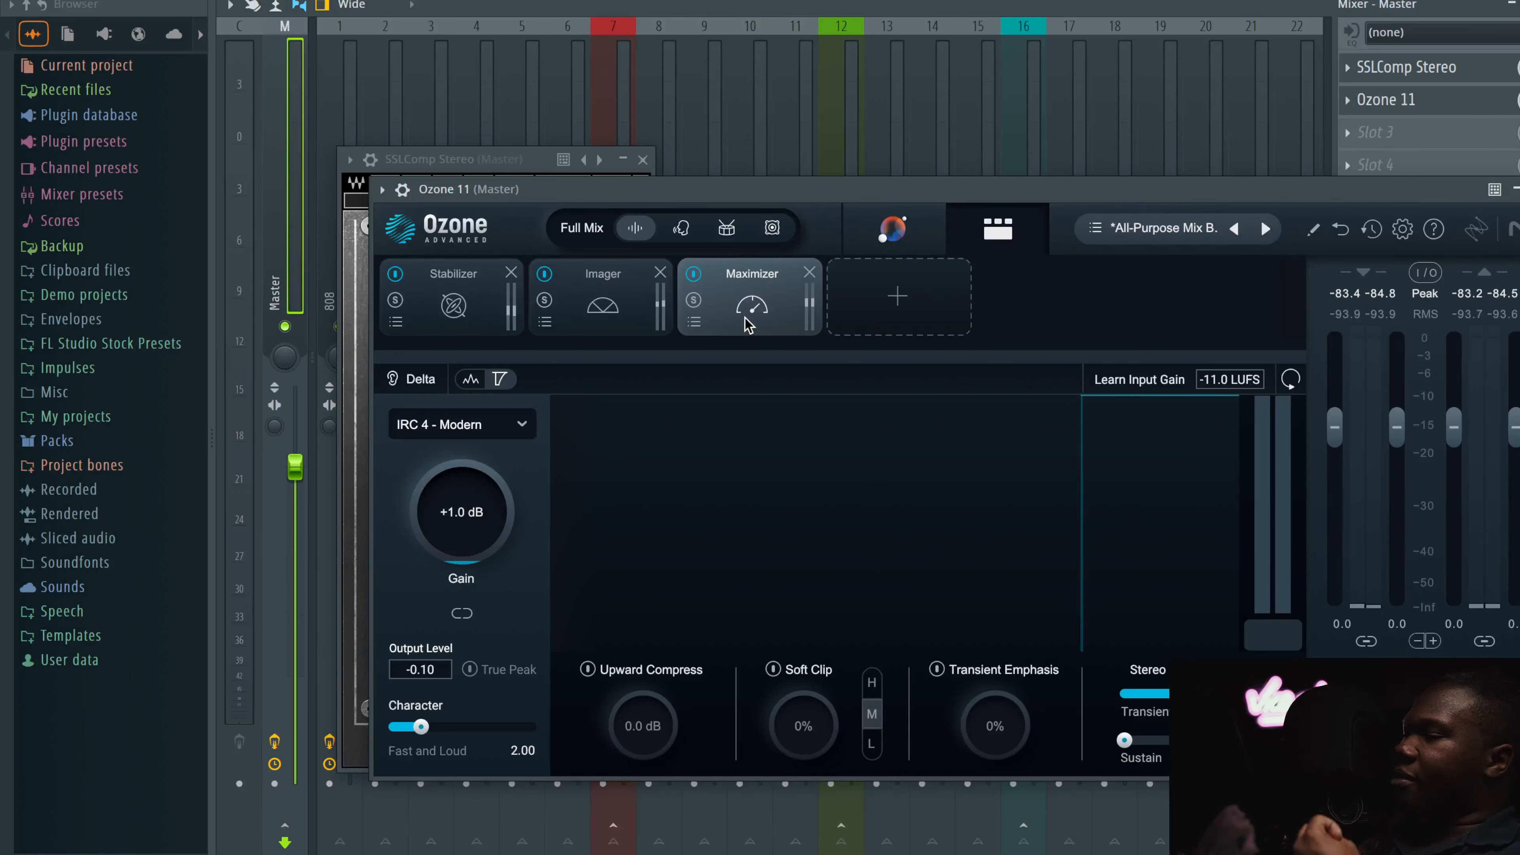
{"action": "left_click", "coordinate": [484, 316]}
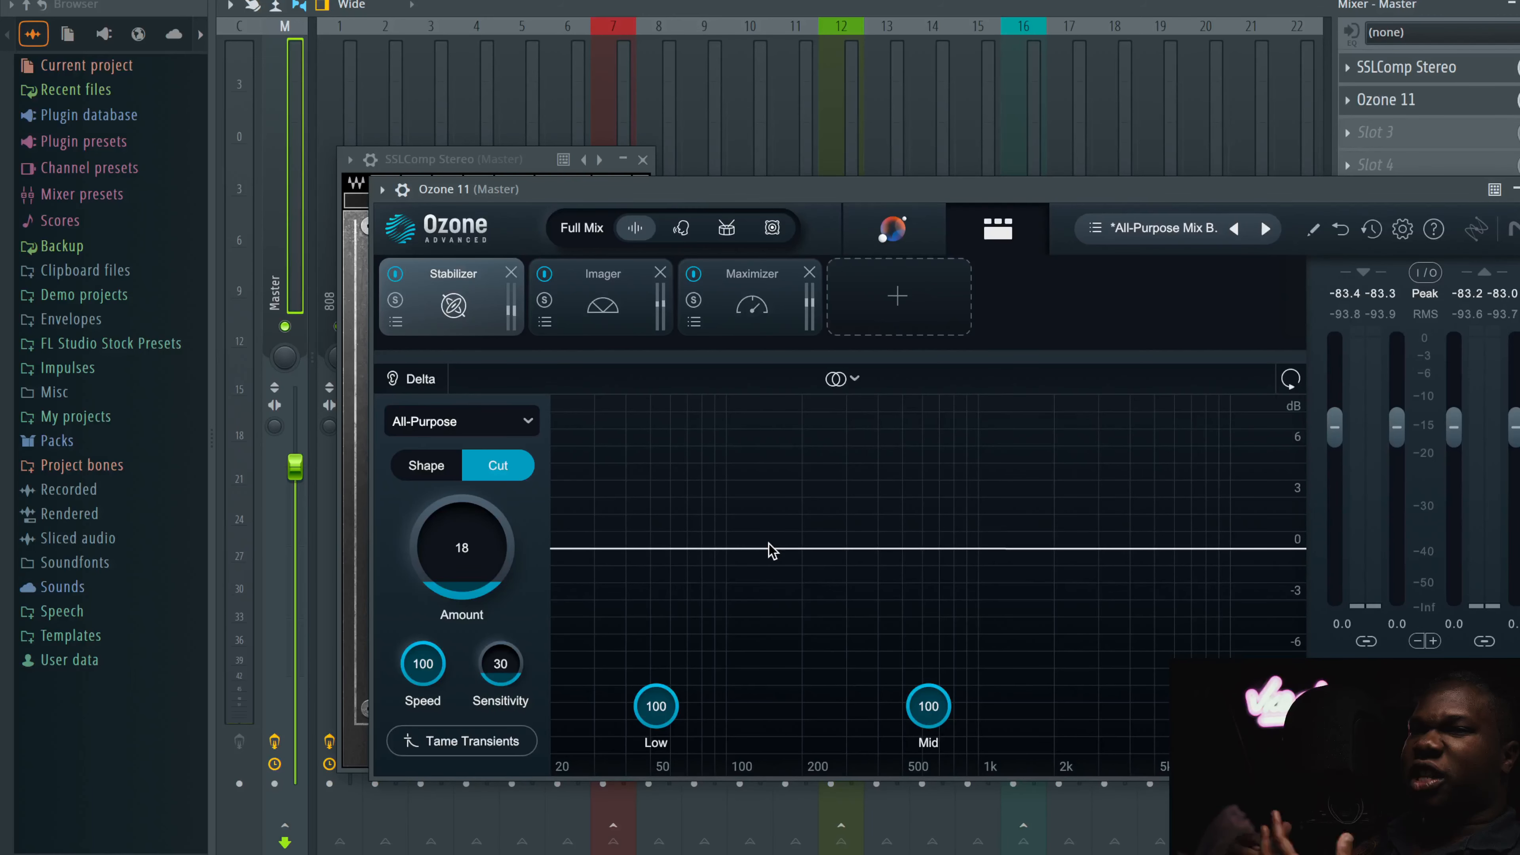
{"action": "key", "text": "Escape"}
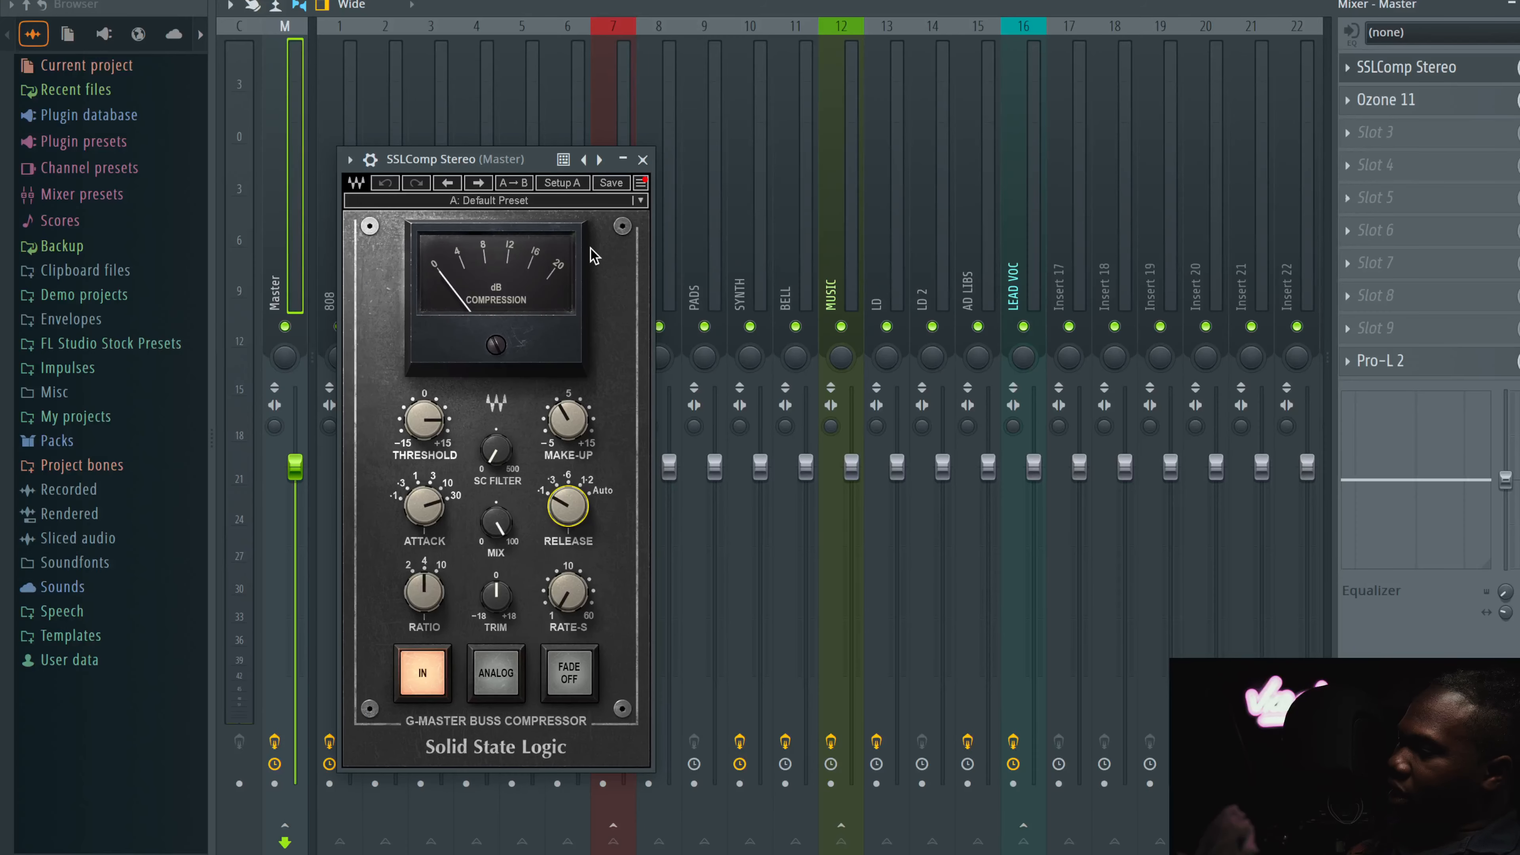
Step: Close the SSLComp window and open the Pro-L 2 limiter on the Master channel
{"action": "left_click", "coordinate": [643, 159]}
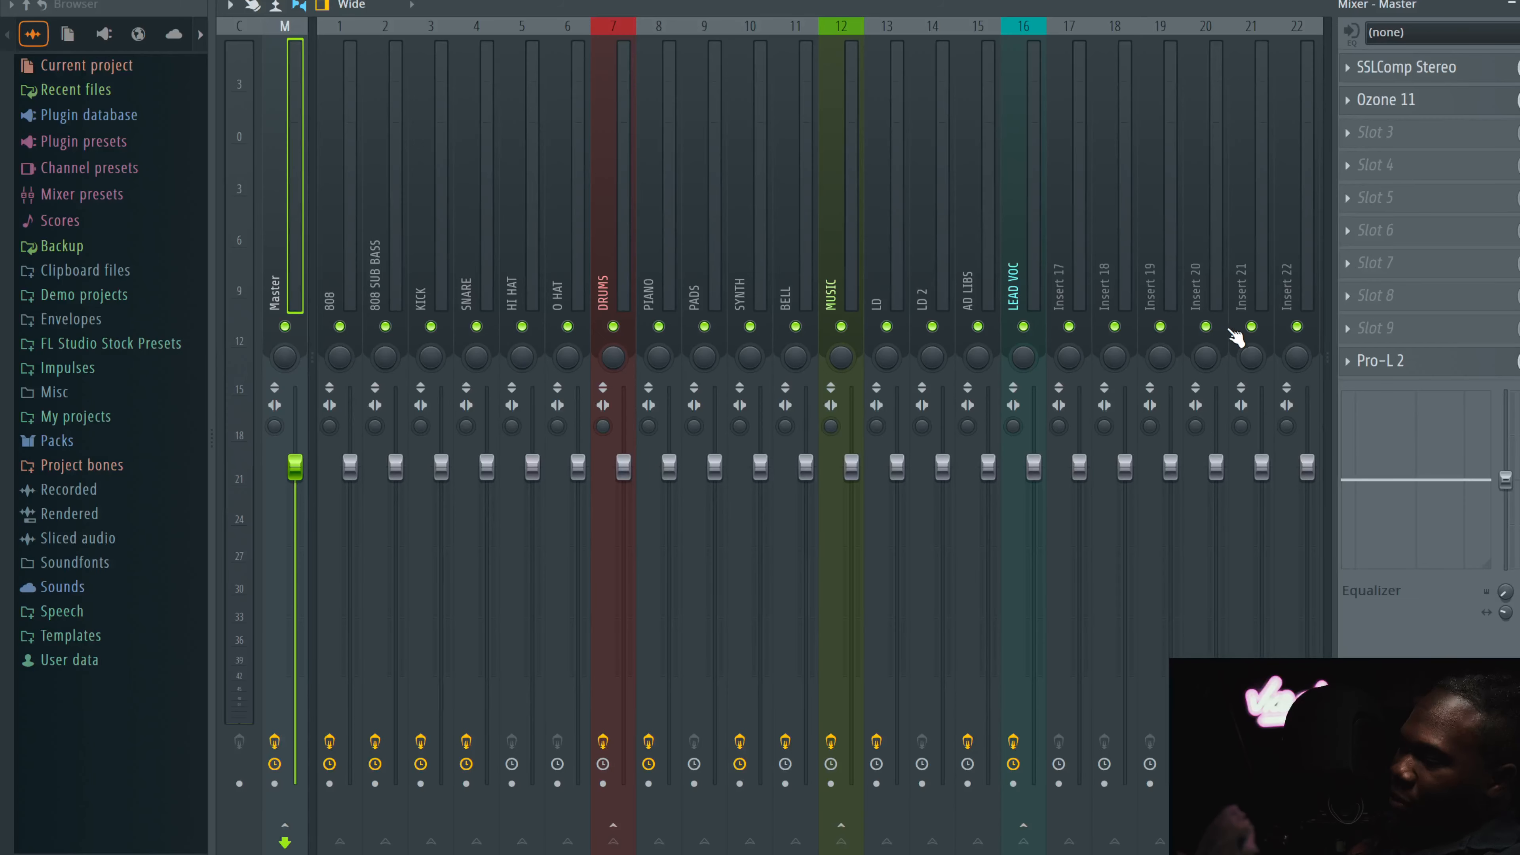
{"action": "left_click", "coordinate": [1423, 360]}
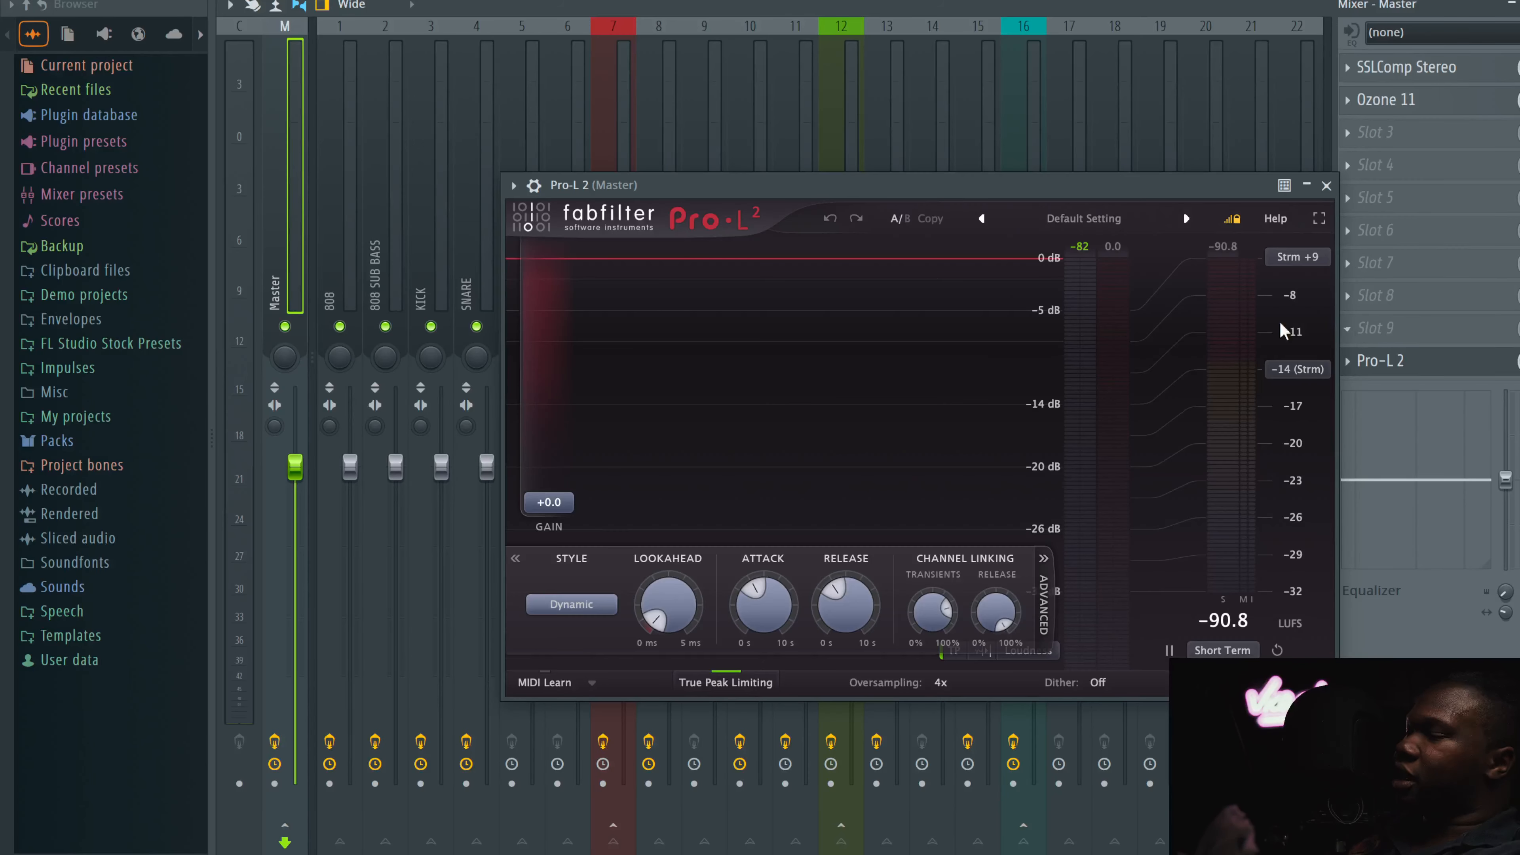